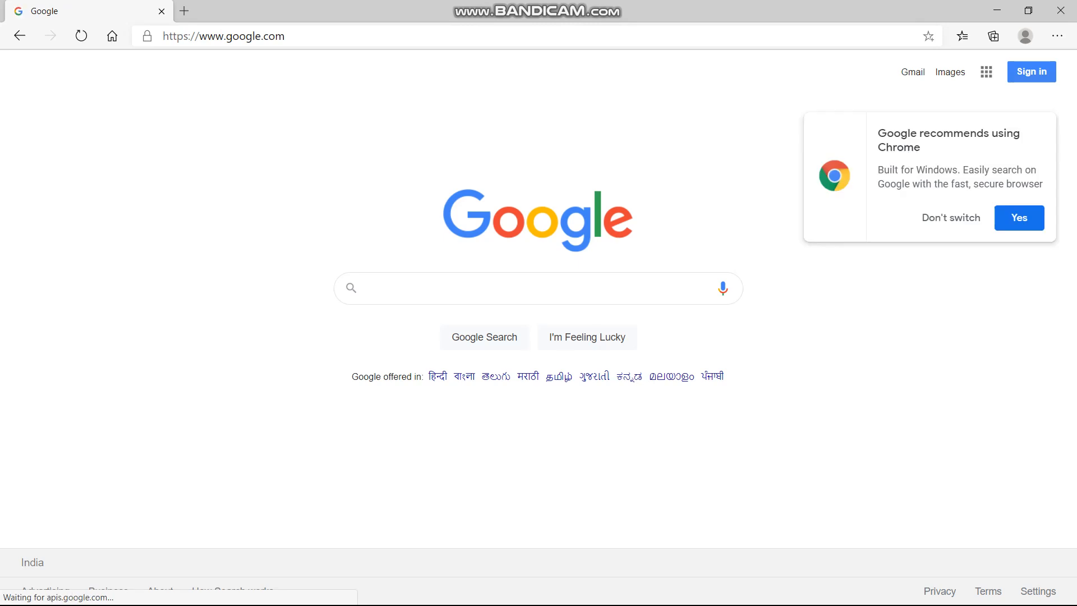
- Search Google for "oracle java" and open the "Java Software | Oracle India" result
type("le")
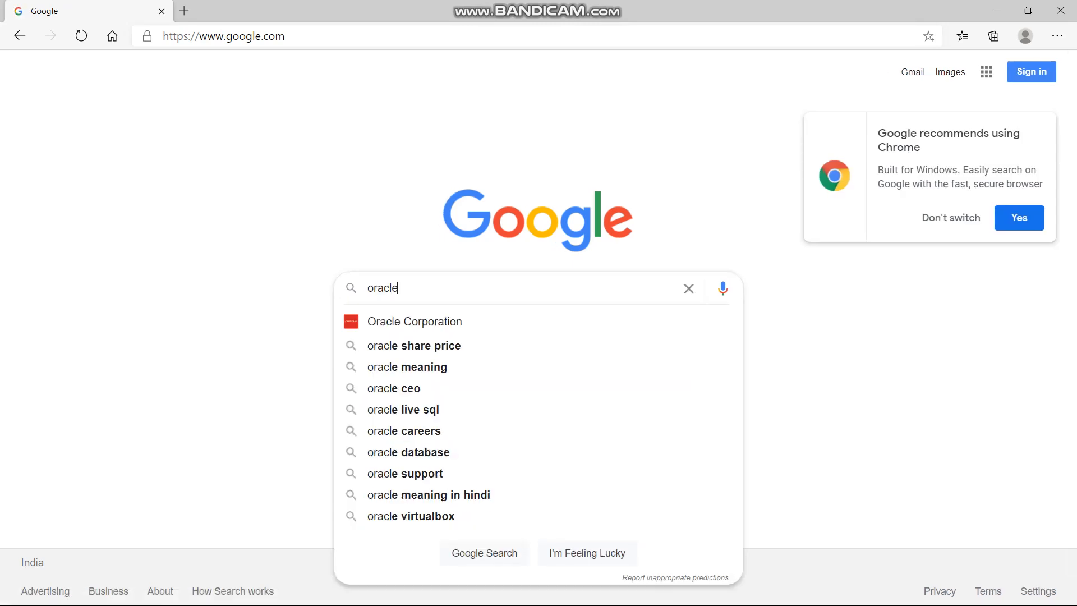
type(" java")
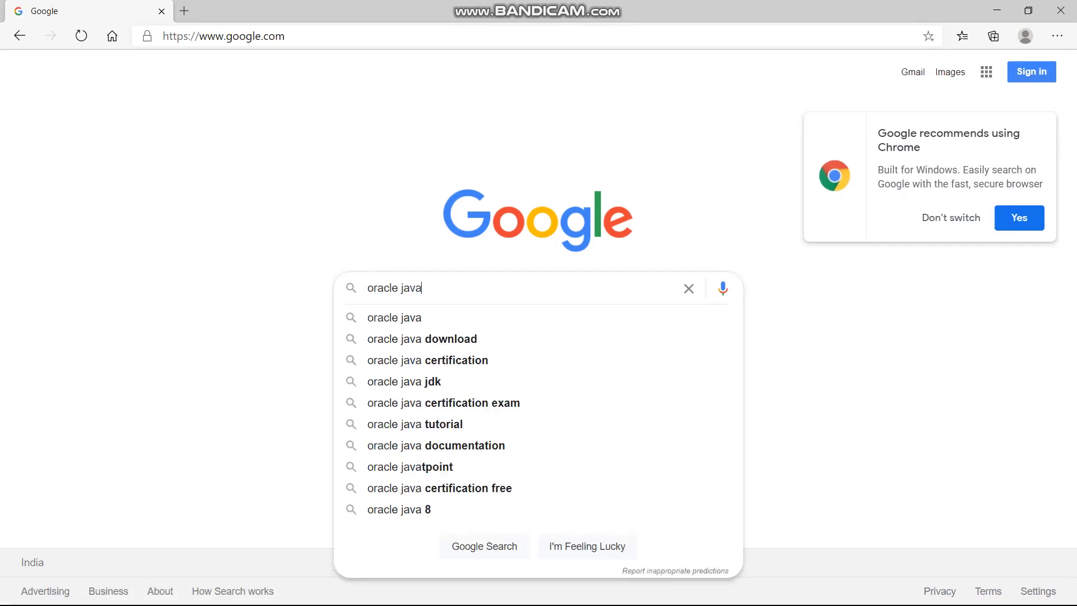
key("Return")
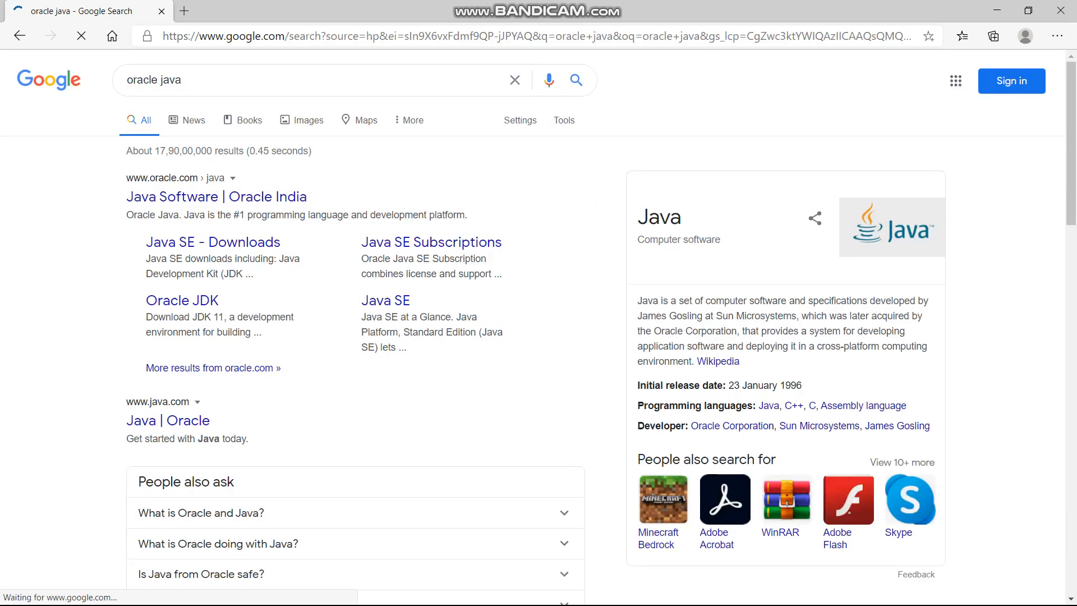
left_click_drag(125, 198, 309, 200)
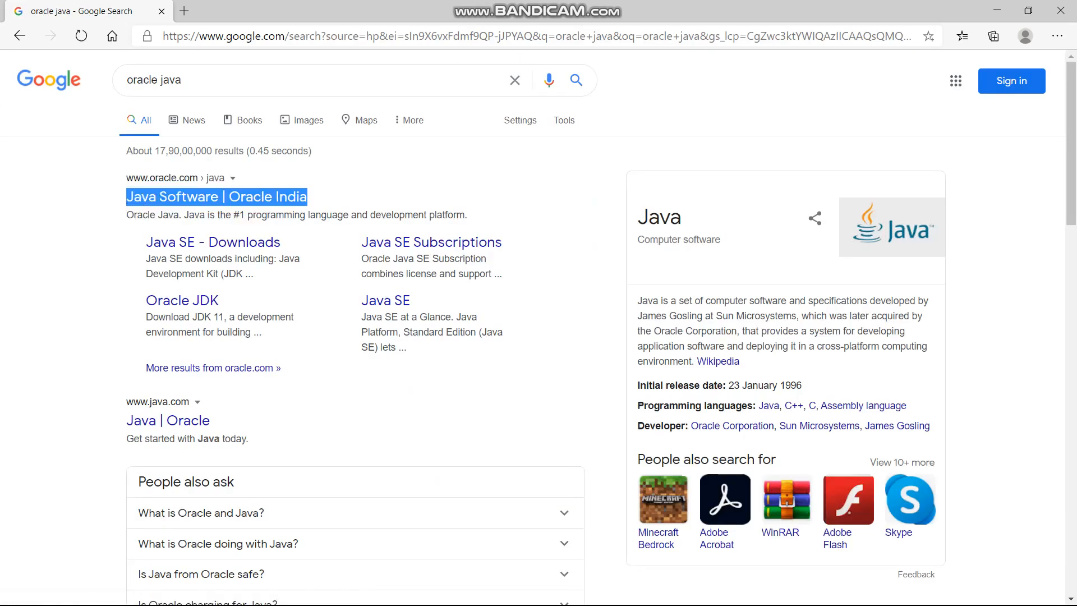
left_click(337, 199)
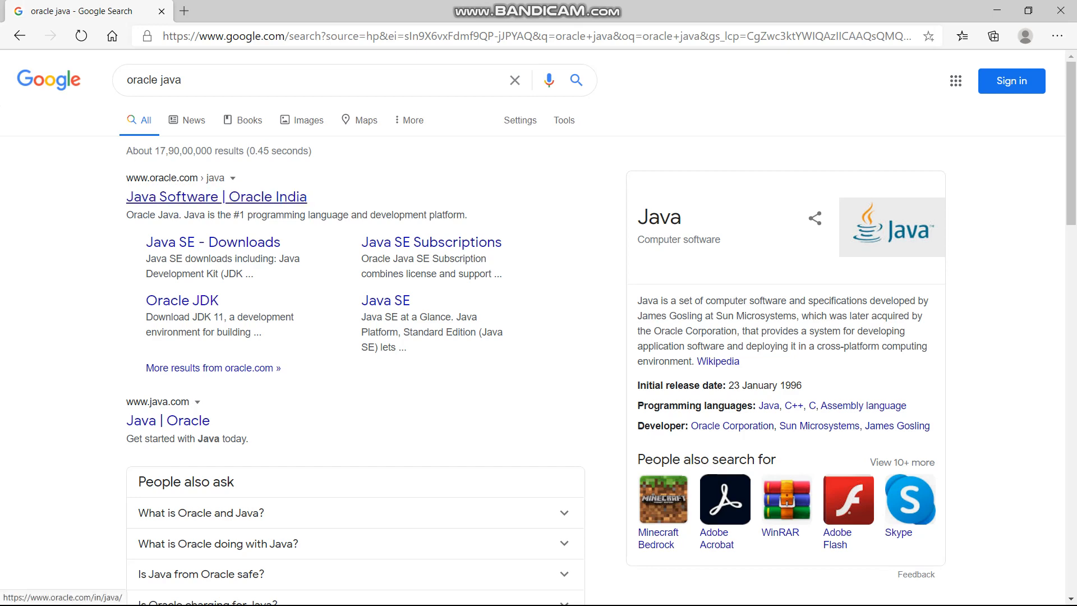
left_click(216, 197)
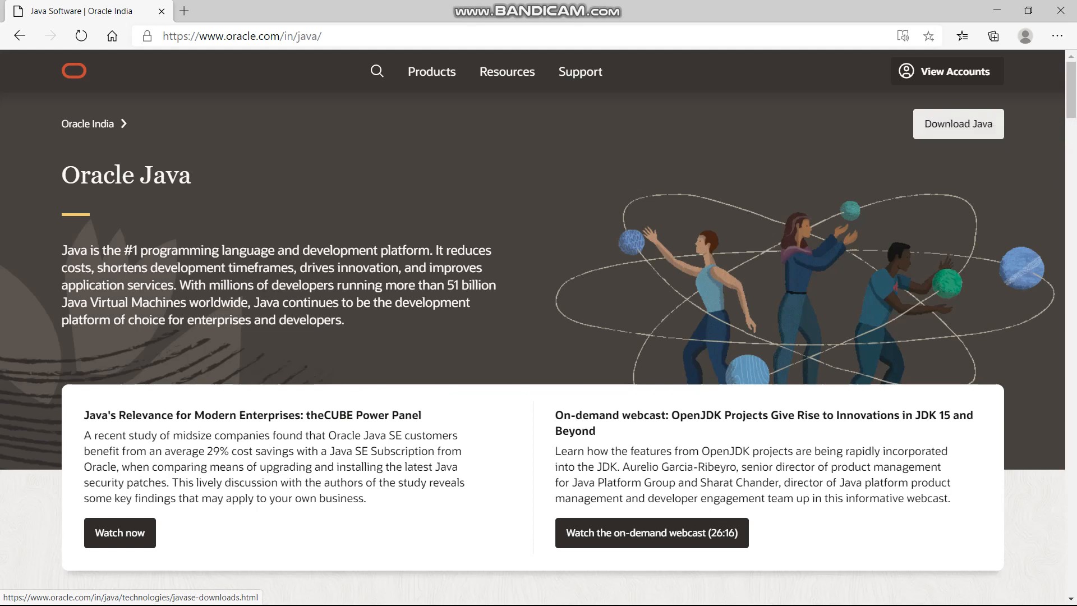
- Open the Java SE 15 JDK download page from the Java downloads and locate the Java SE Development Kit 15.0.1 file list
left_click(920, 119)
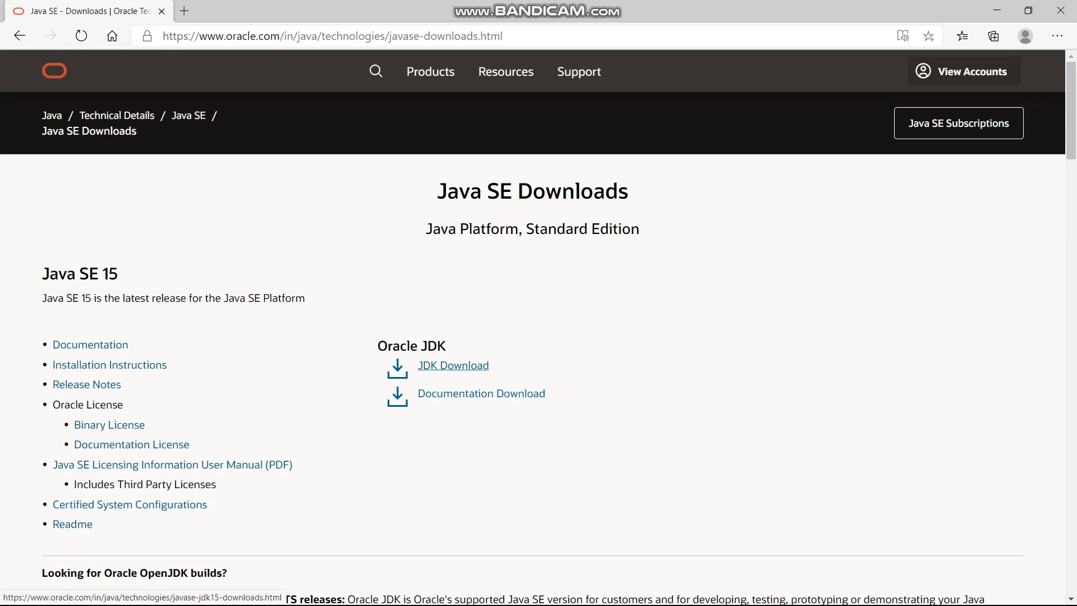
left_click(453, 365)
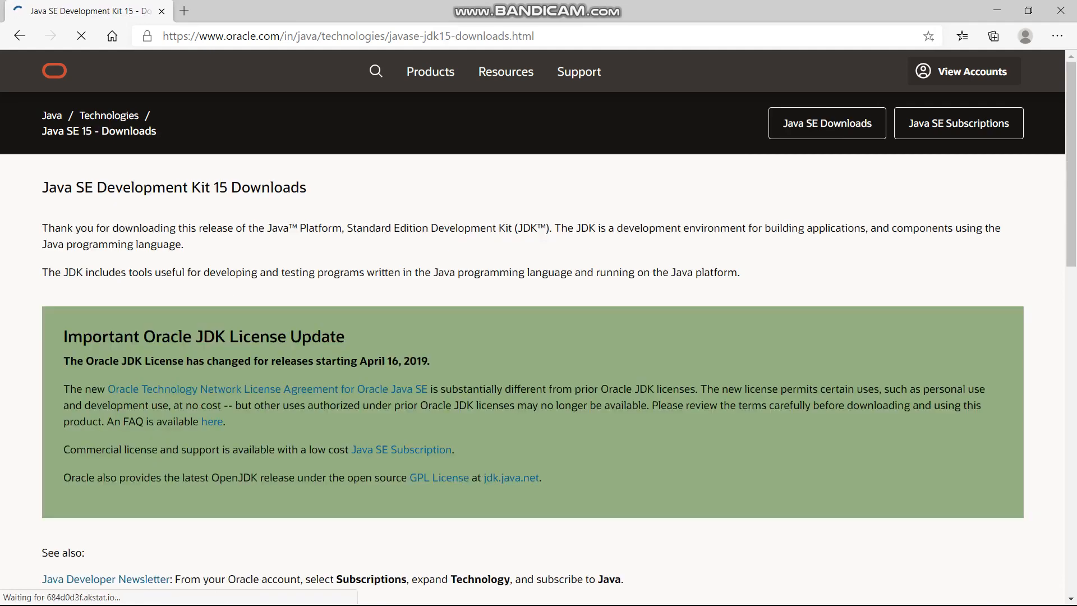
scroll(539, 328, "down", 3)
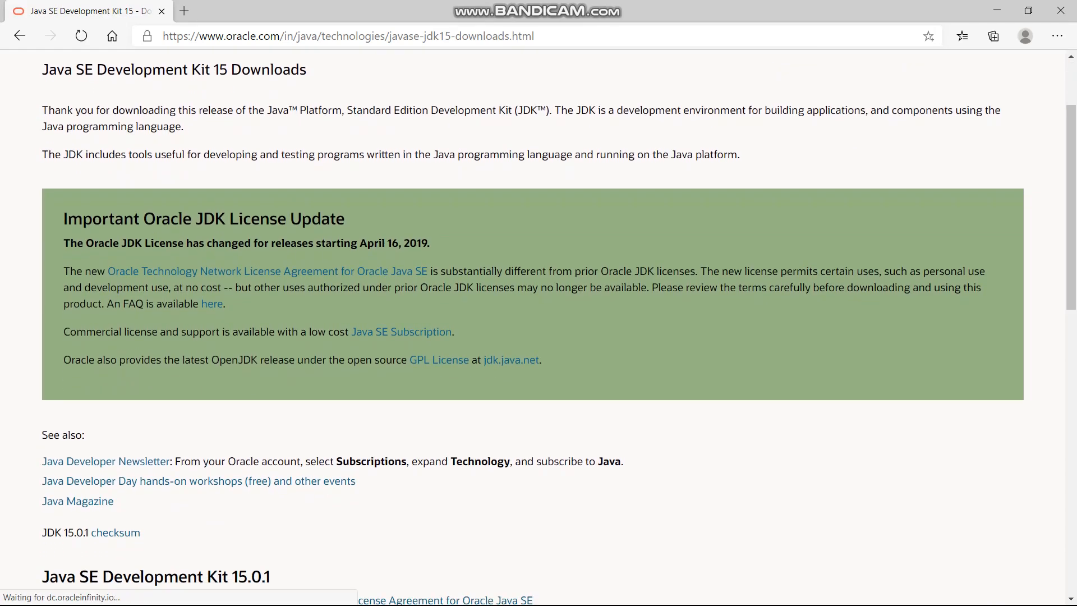
scroll(538, 327, "down", 5)
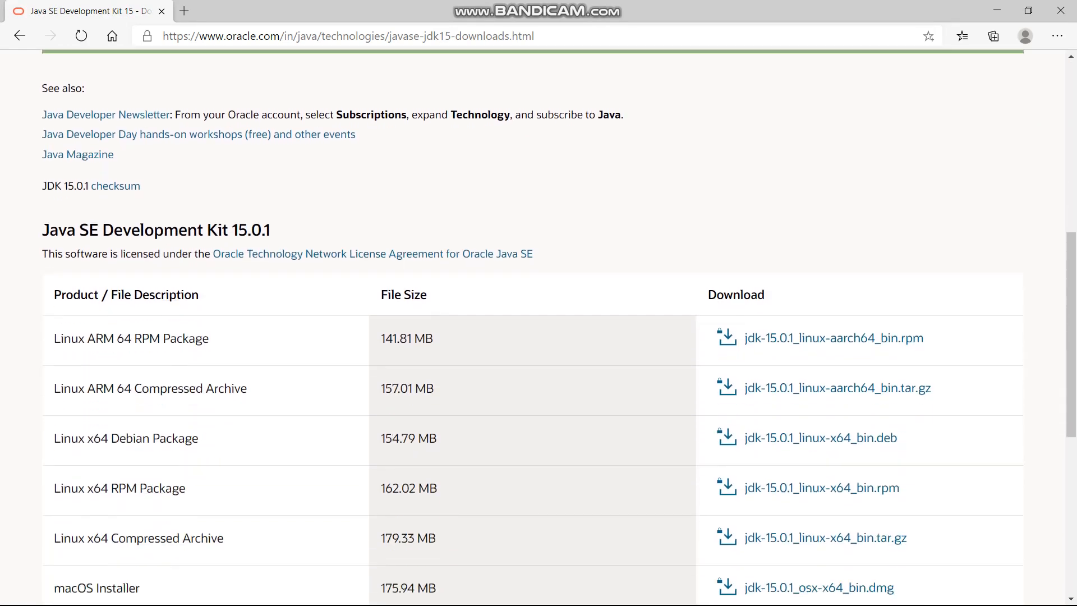
left_click_drag(42, 216, 271, 216)
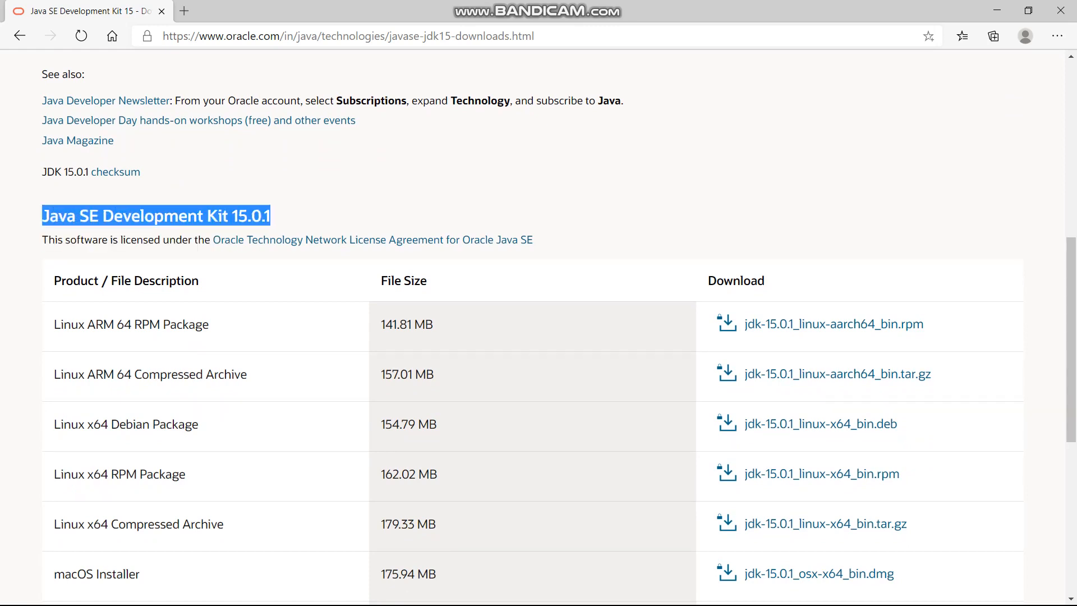
left_click(303, 216)
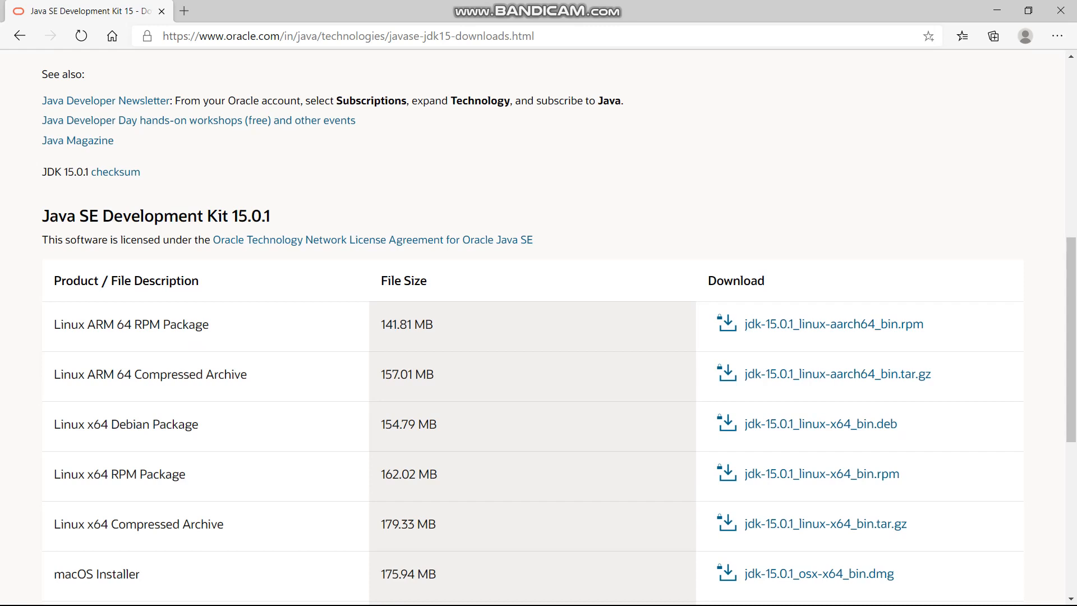
- Choose the Windows x64 Installer, jdk-15.0.1_windows-x64_bin.exe, from the JDK 15.0.1 file list
scroll(538, 327, "down", 5)
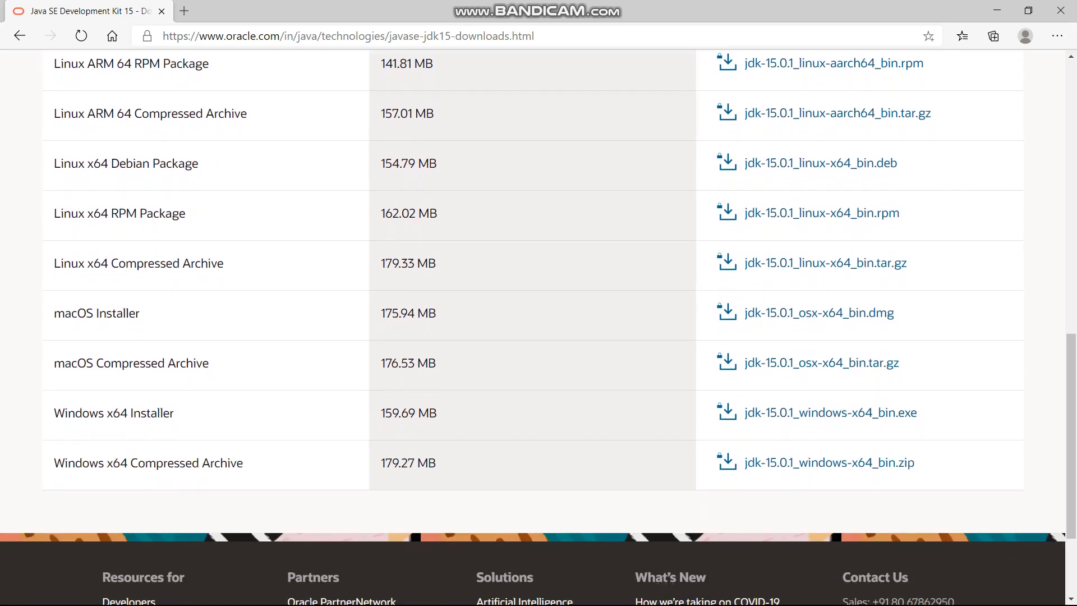
scroll(539, 327, "down", 1)
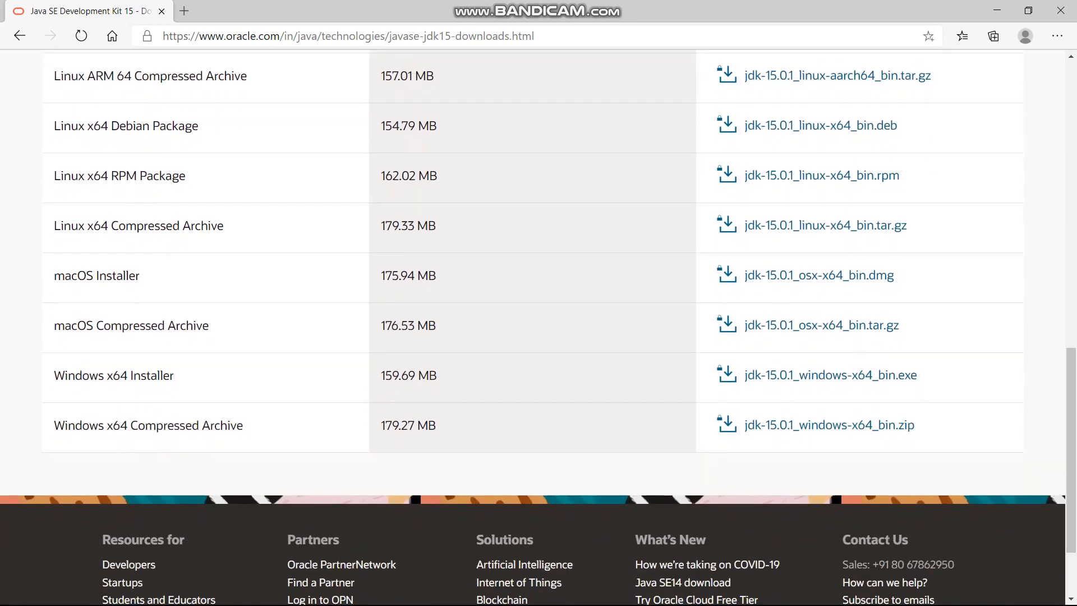
left_click_drag(54, 376, 174, 375)
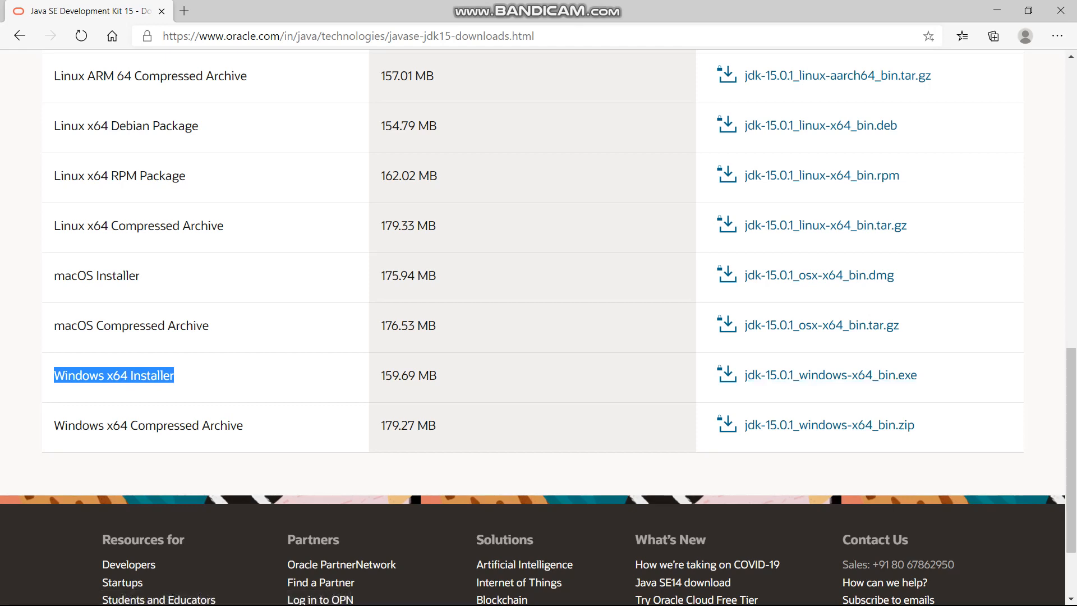
left_click(634, 387)
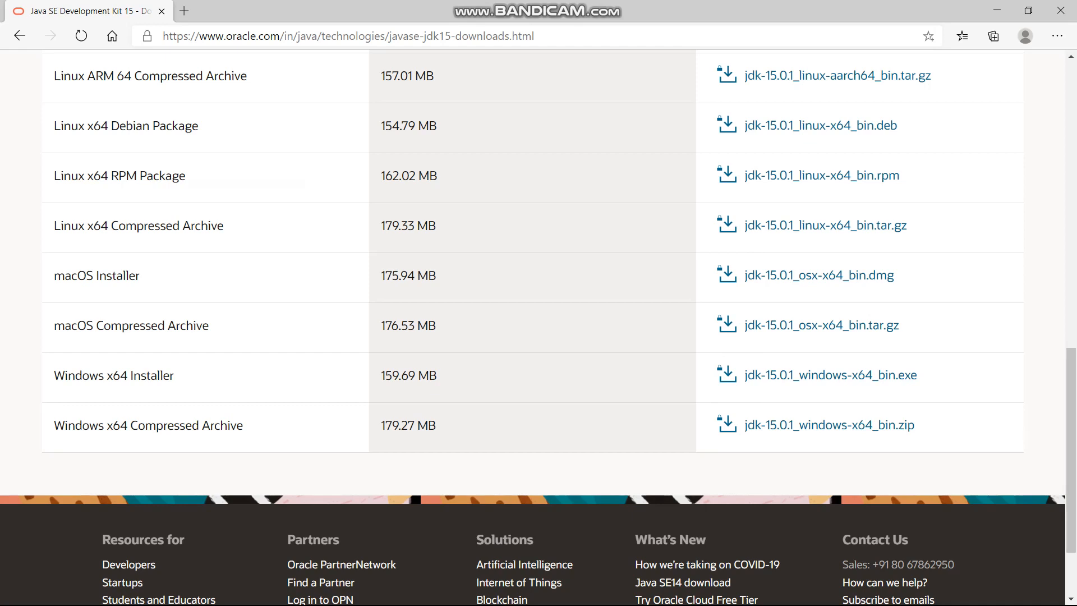
left_click_drag(54, 375, 174, 375)
left_click(225, 377)
left_click(830, 375)
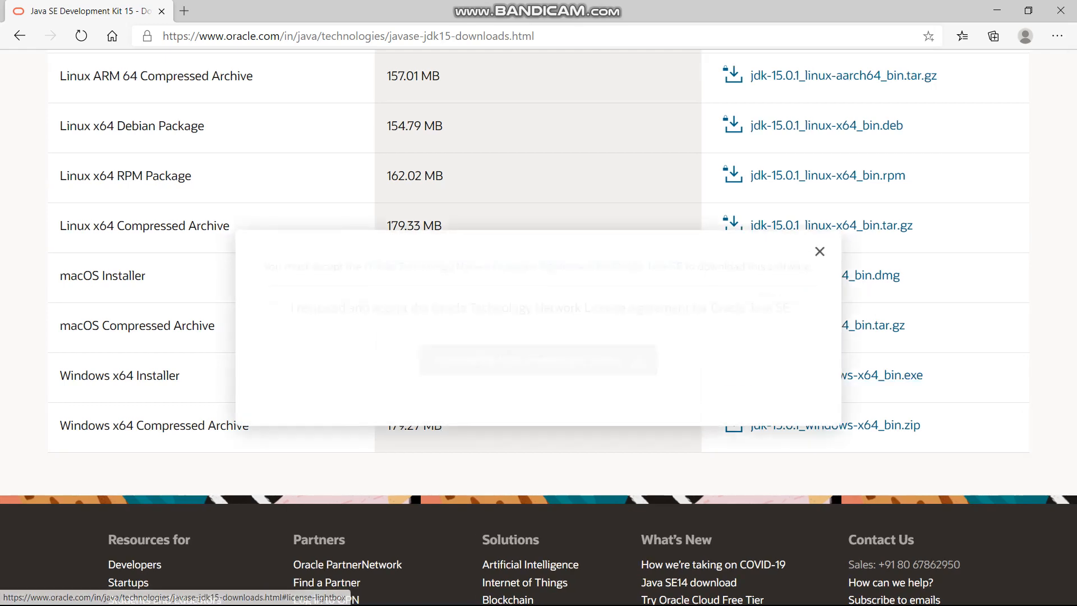
- Accept the Oracle Technology Network License Agreement for Oracle Java SE and download jdk-15.0.1_windows-x64_bin.exe
left_click_drag(287, 308, 791, 307)
left_click(788, 308)
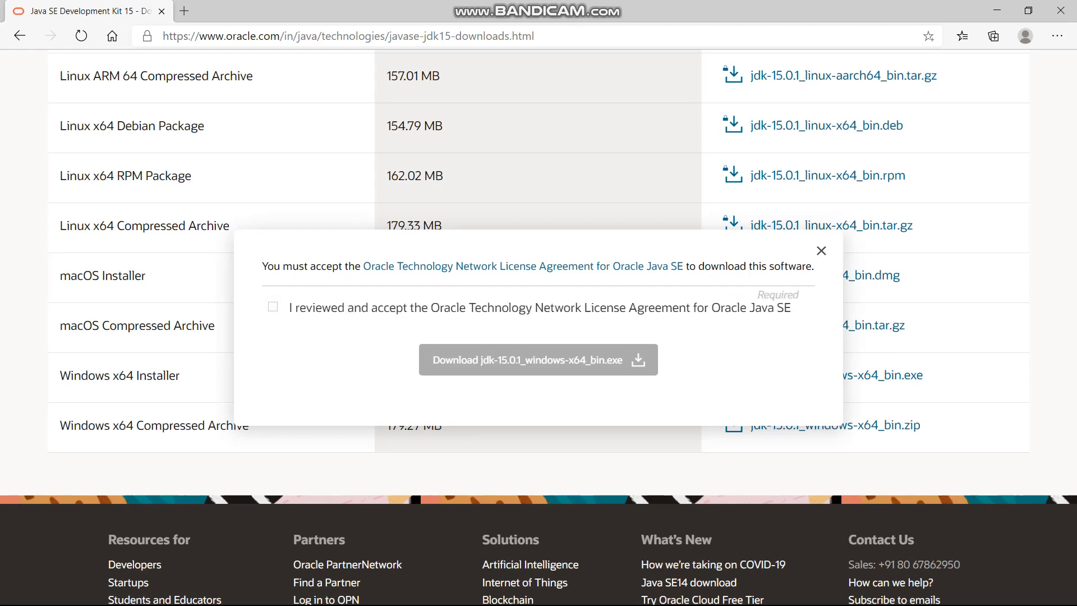
left_click(273, 307)
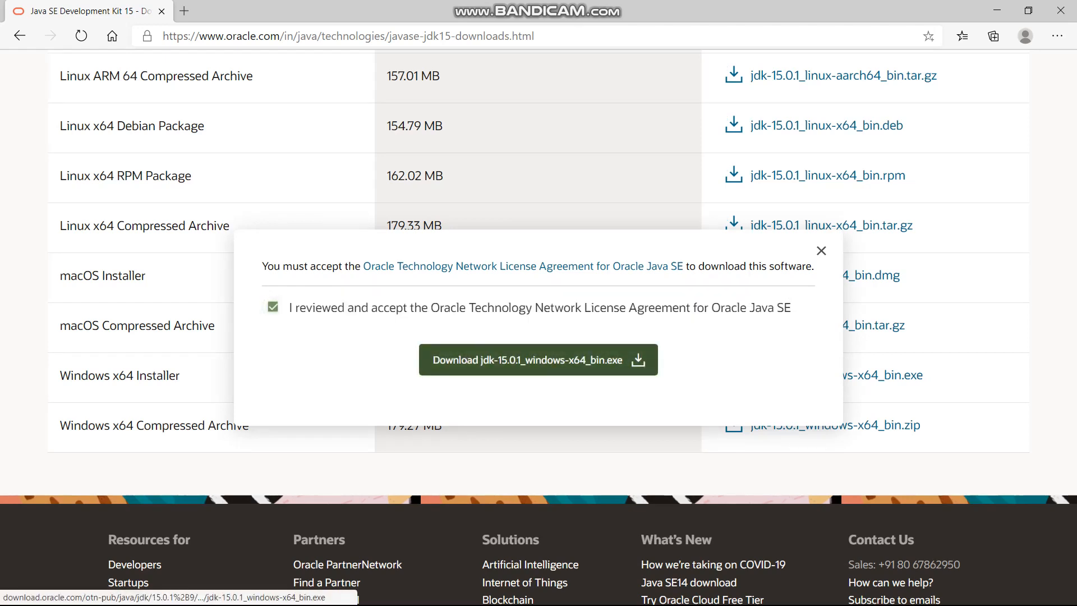
left_click(527, 360)
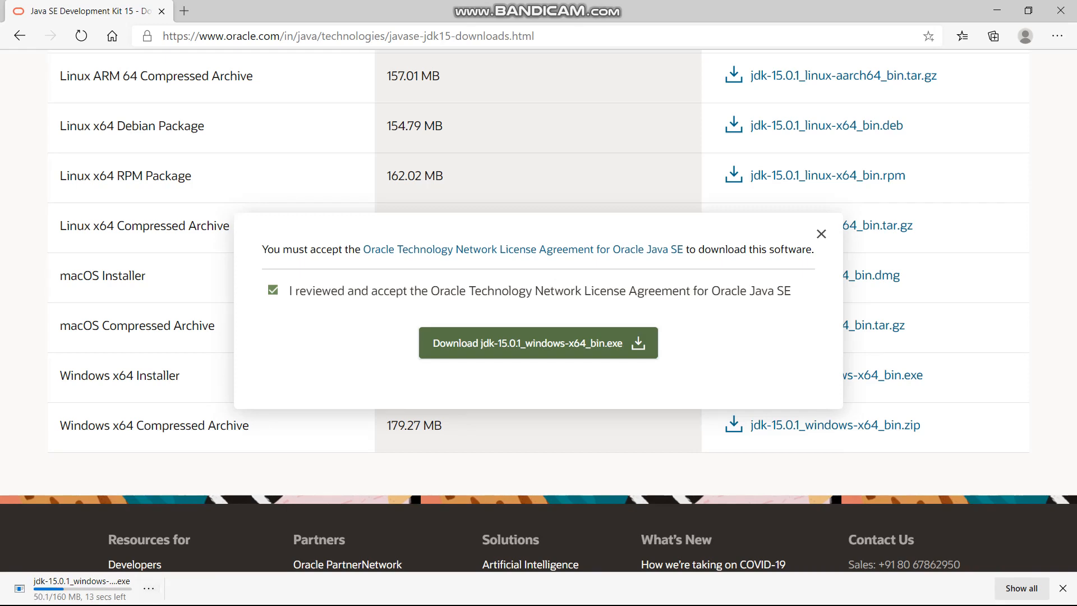
- Run the downloaded JDK installer and minimize the browser to reach its setup wizard
left_click(148, 589)
left_click(149, 588)
left_click(149, 588)
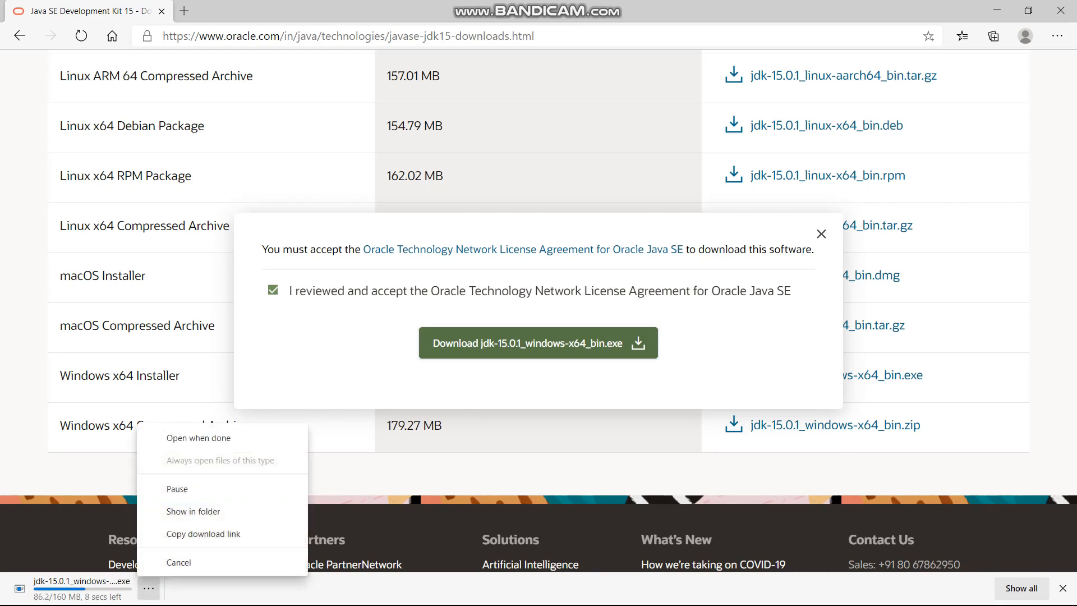
left_click(149, 589)
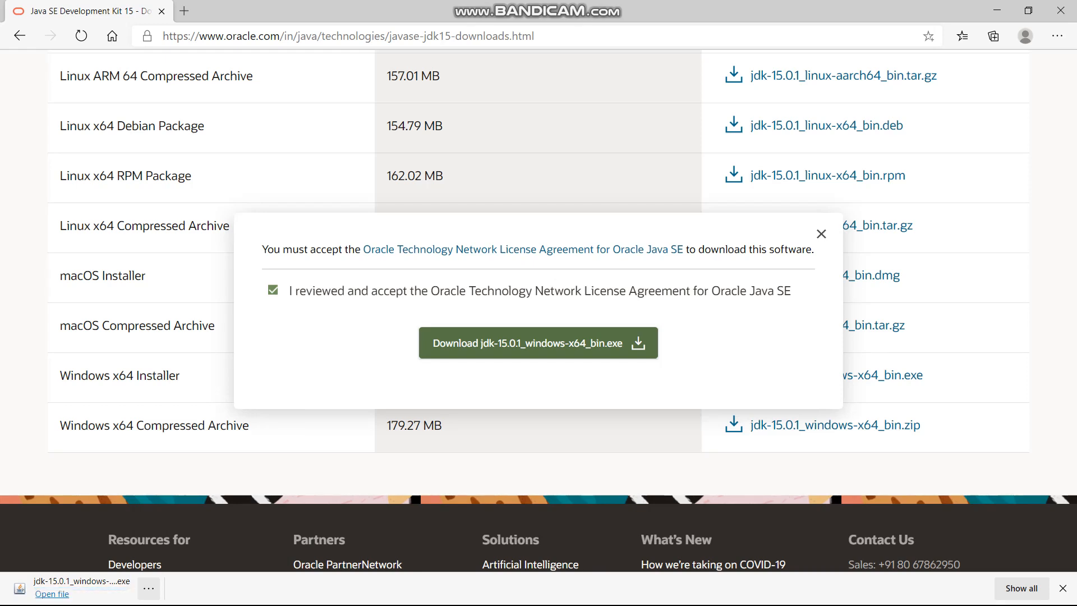
left_click(148, 588)
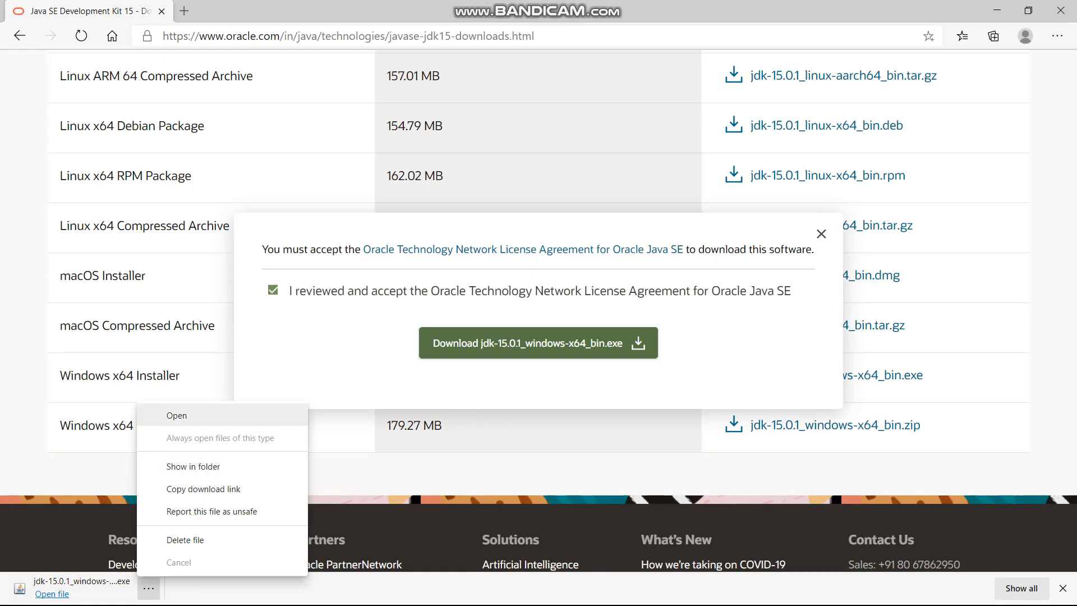
left_click(180, 416)
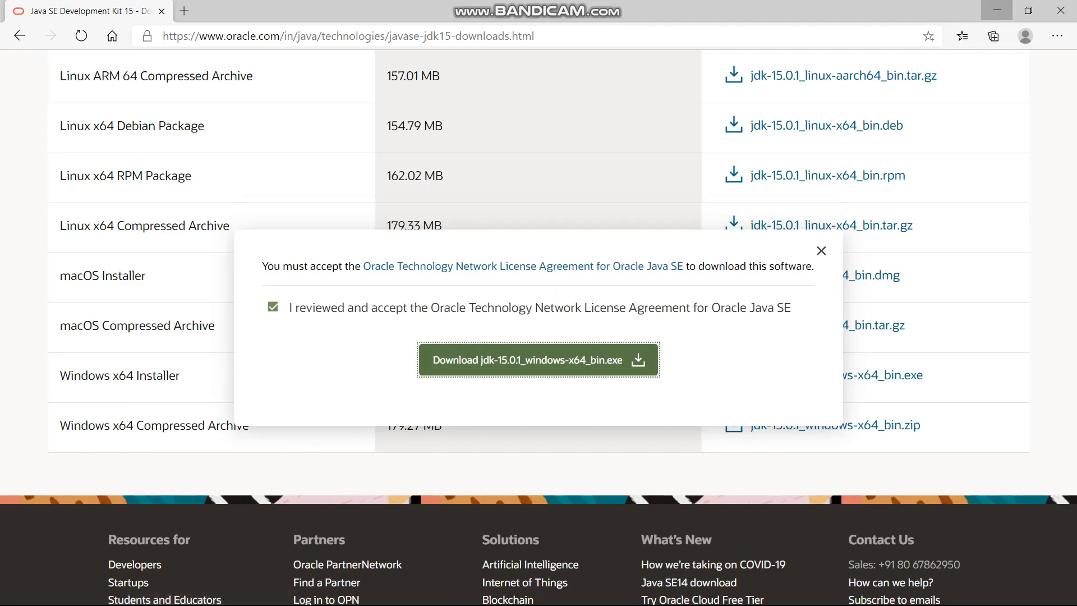
left_click(997, 10)
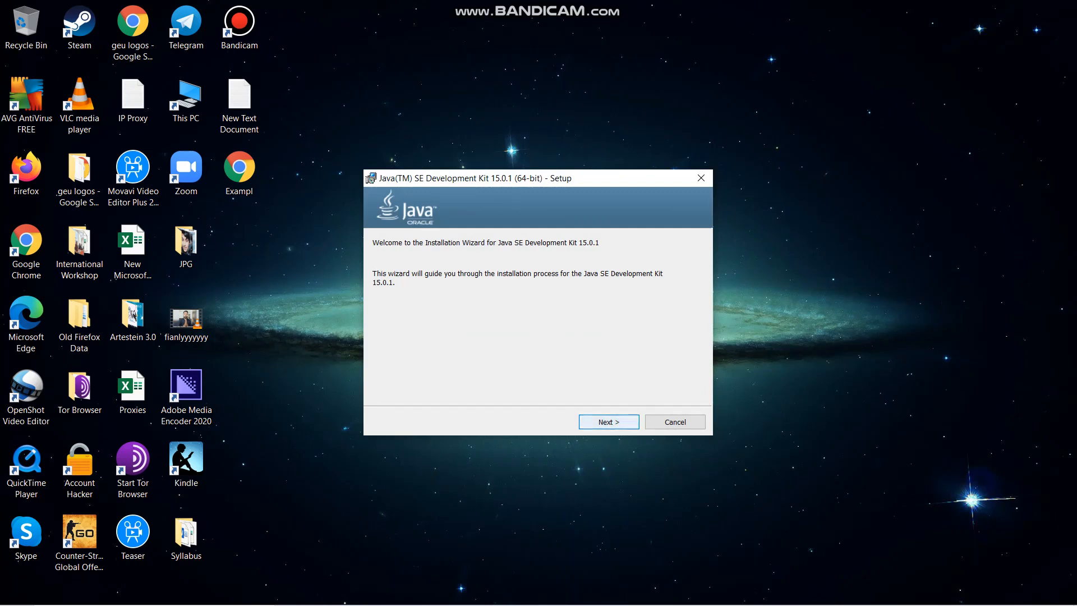
- Install Java SE Development Kit 15.0.1 into C:\Program Files\Java\jdk-15.0.1\ and close the finished wizard
left_click(608, 422)
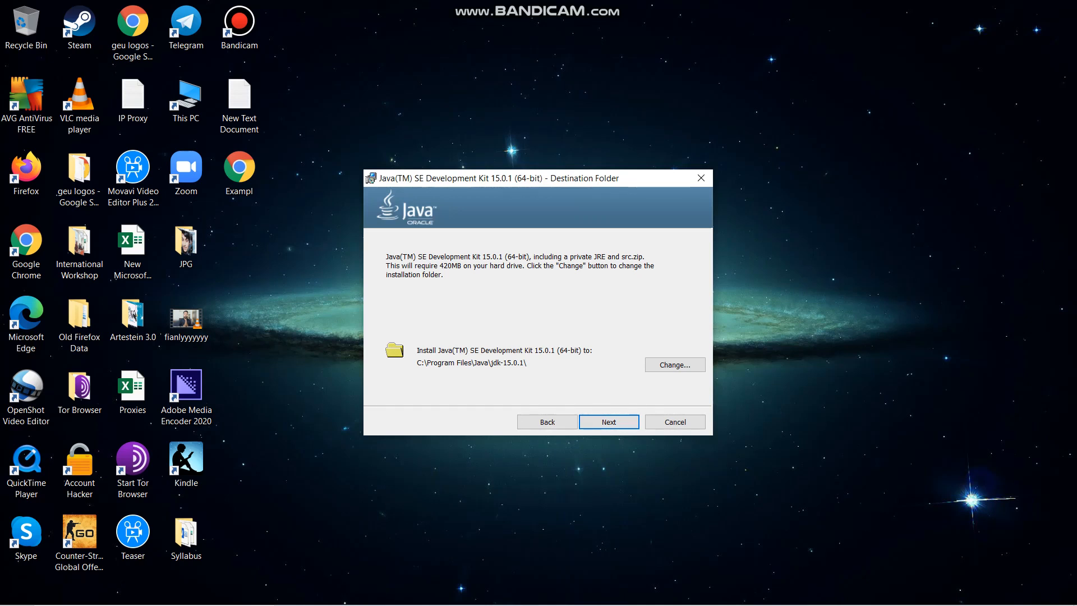
left_click(650, 365)
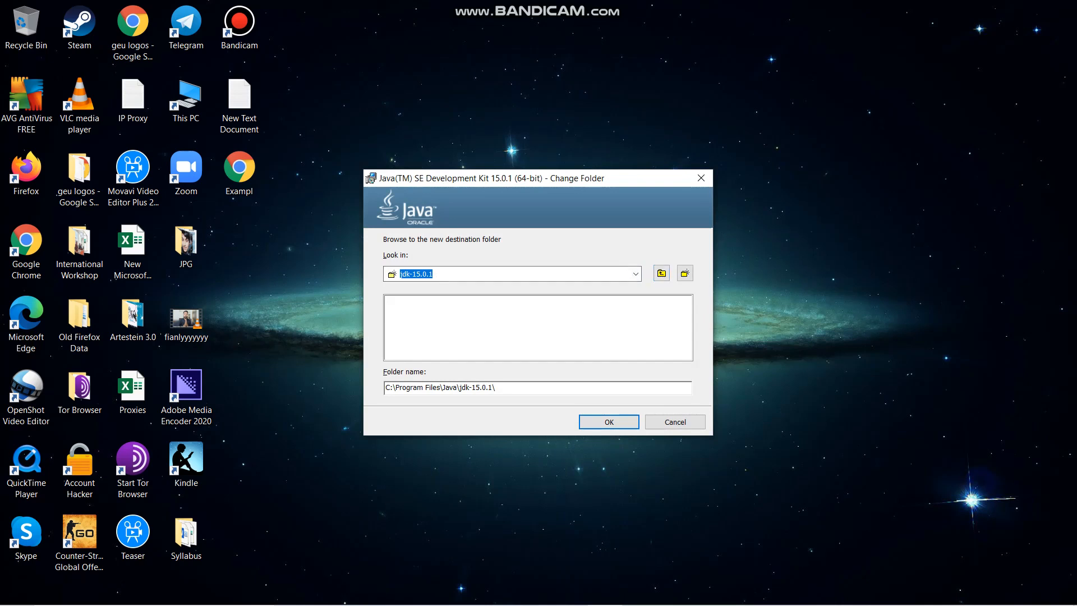
left_click_drag(500, 388, 384, 388)
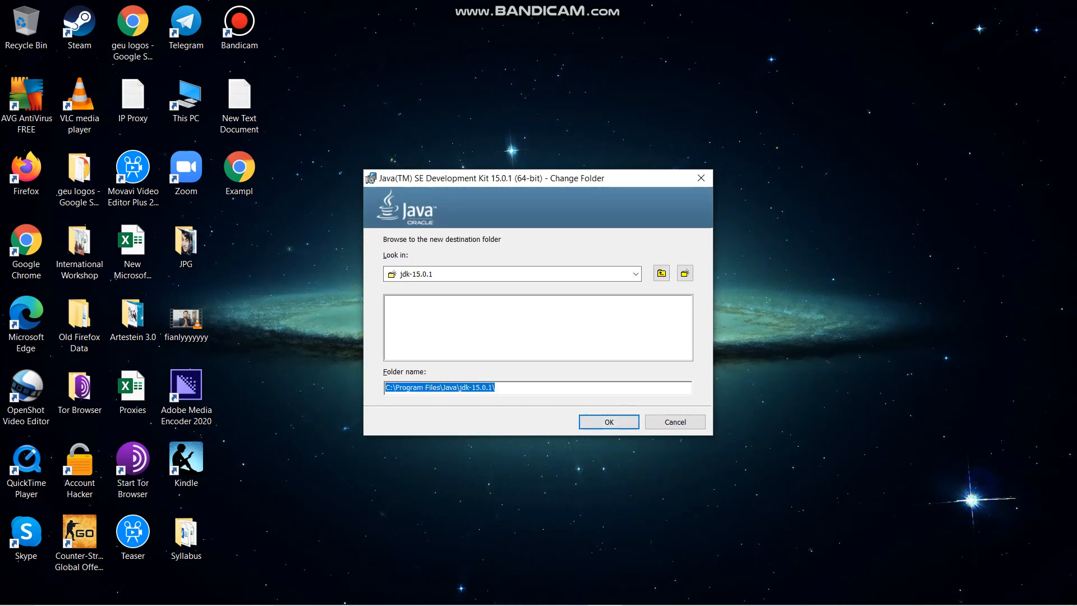
left_click(609, 422)
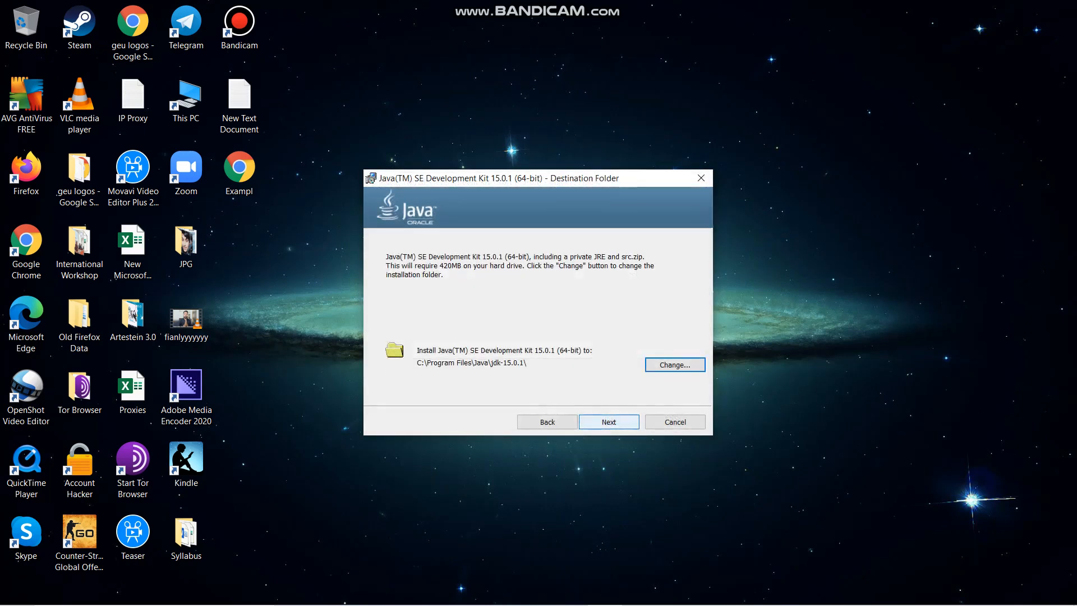
key("Return")
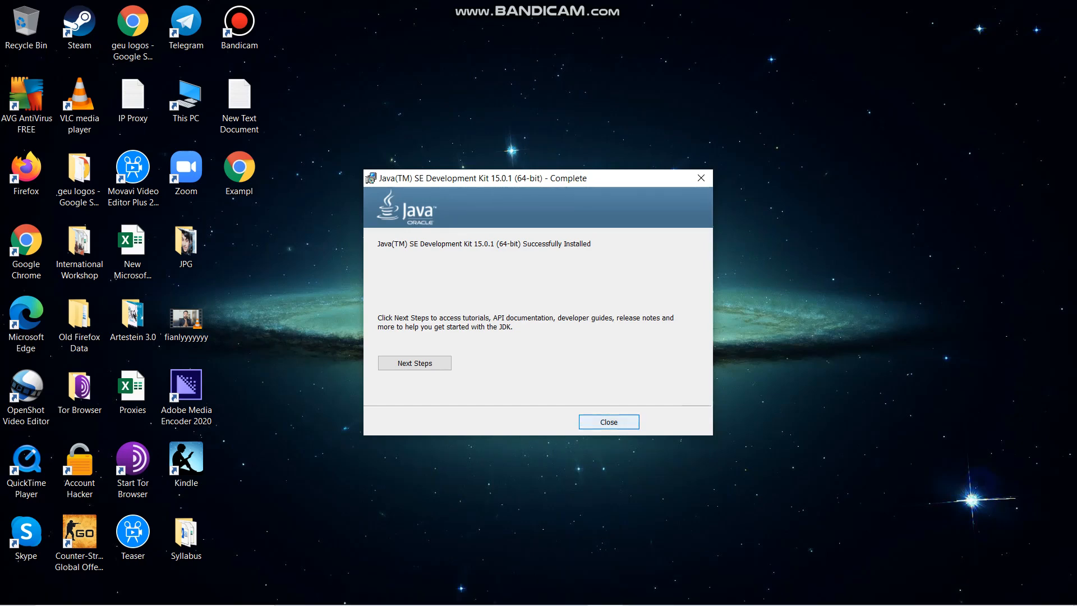
left_click(609, 422)
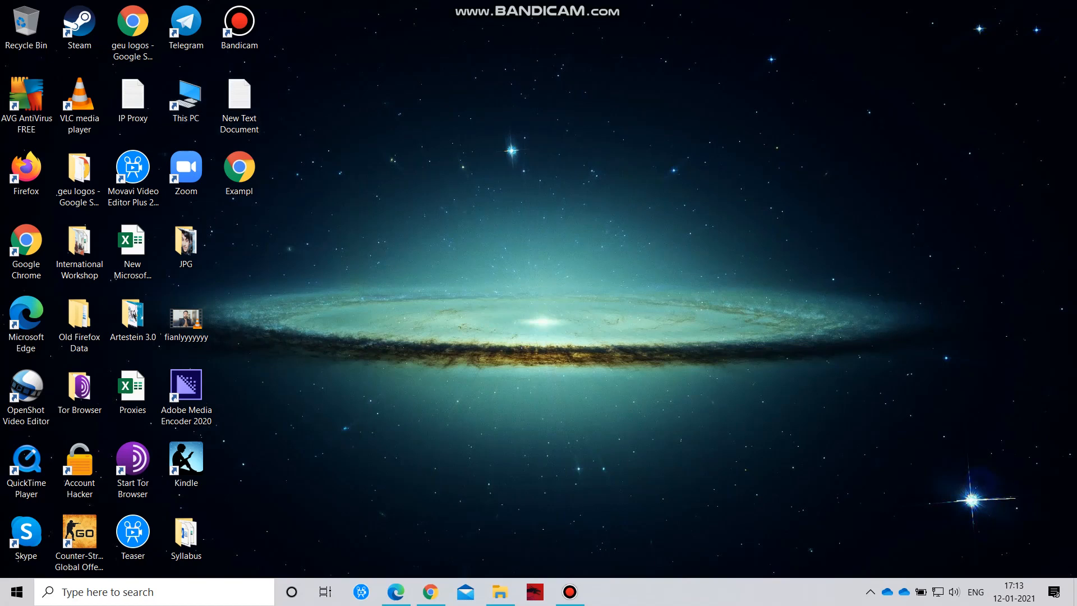
- Switch to File Explorer and open the Java folder inside Program Files on the Windows (C:) drive
double_click(186, 100)
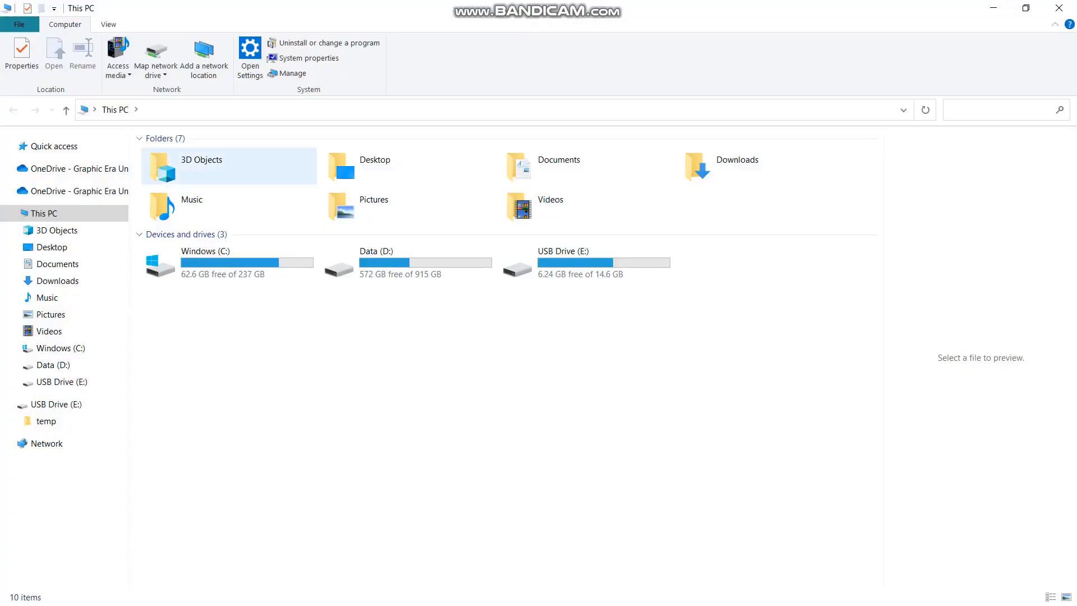
double_click(224, 262)
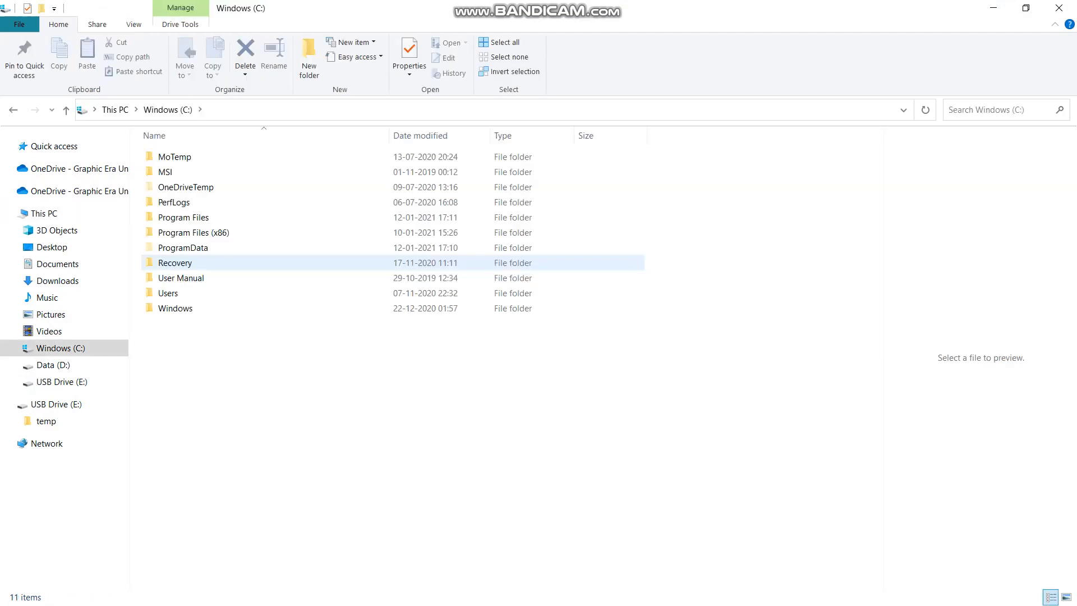
double_click(183, 218)
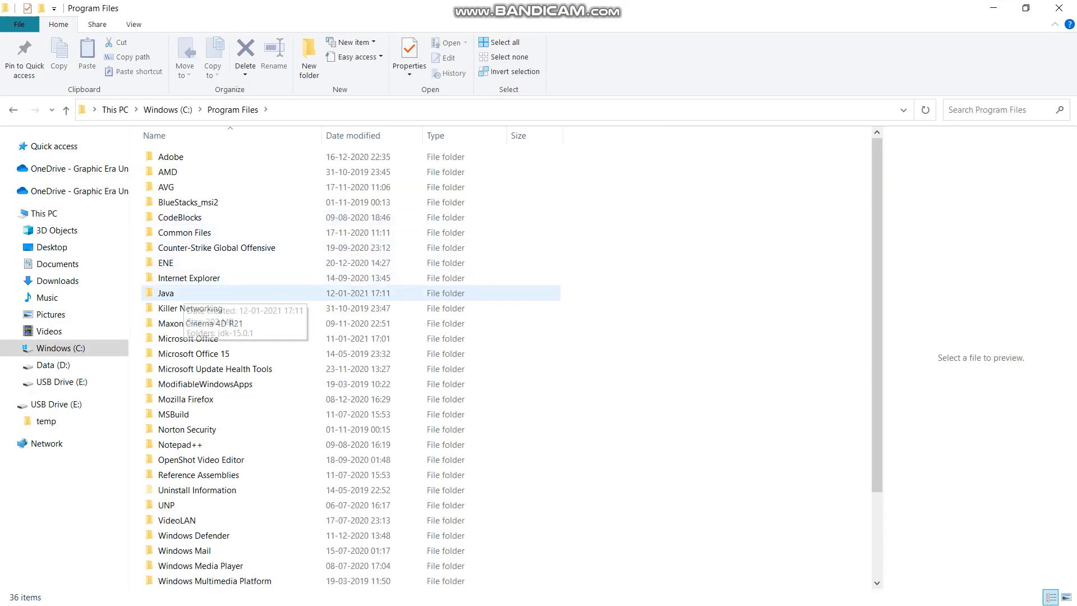
double_click(183, 294)
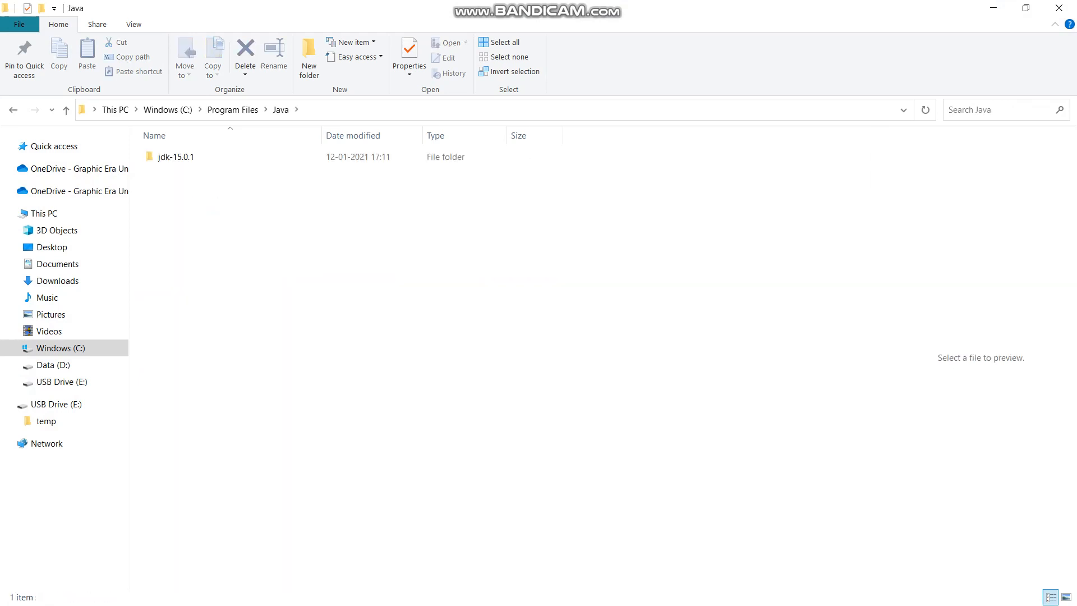
- Open the bin folder inside jdk-15.0.1 and show its full folder path
double_click(175, 156)
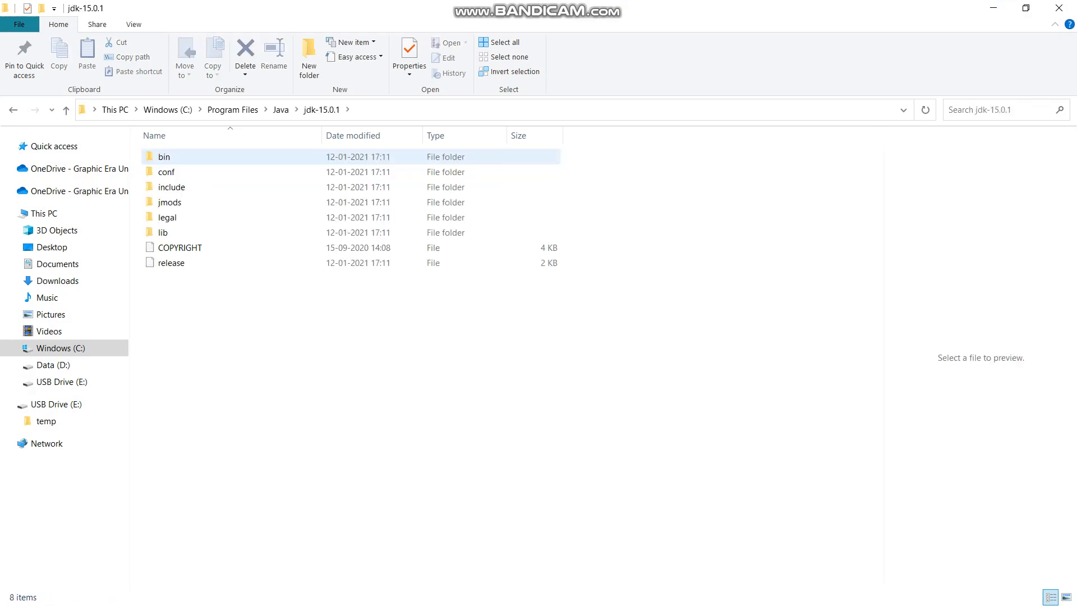
double_click(175, 156)
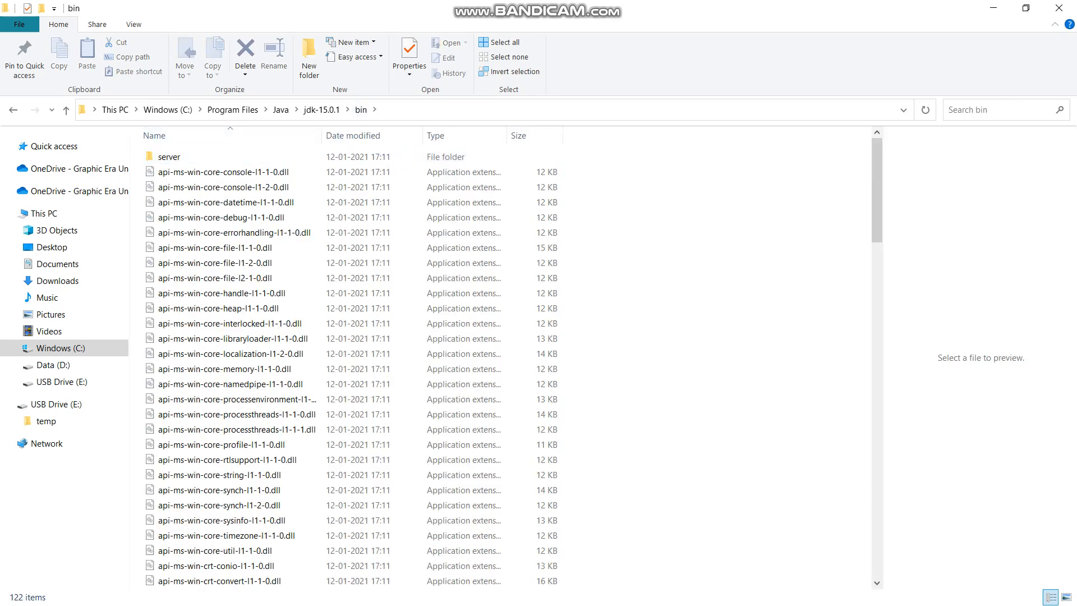
left_click(449, 110)
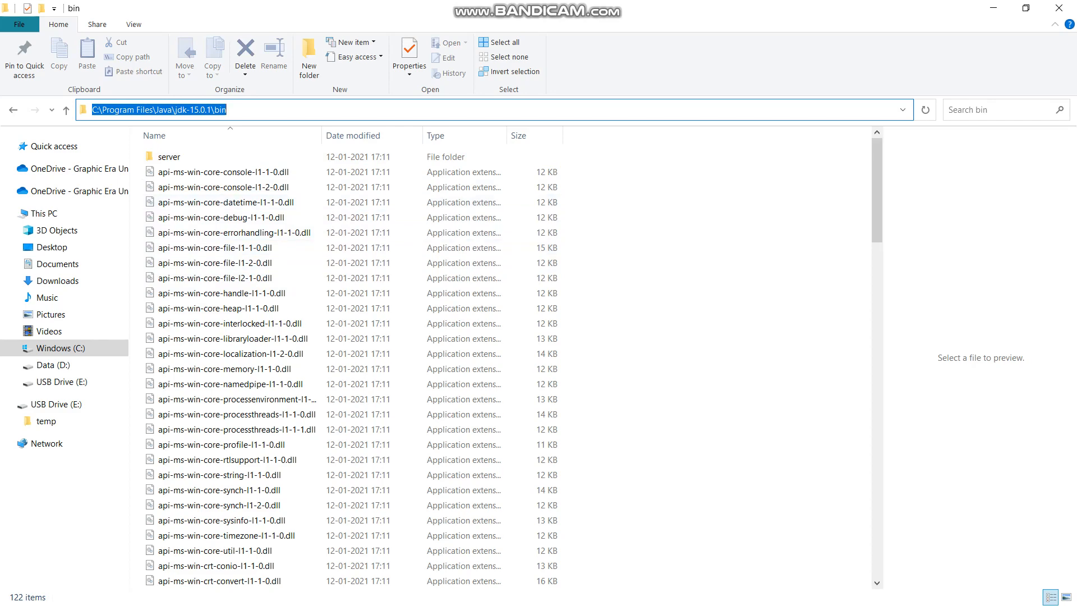
- Search Windows for "environment variable", open the system environment variables settings, and bring up the Environment Variables dialog
key("super")
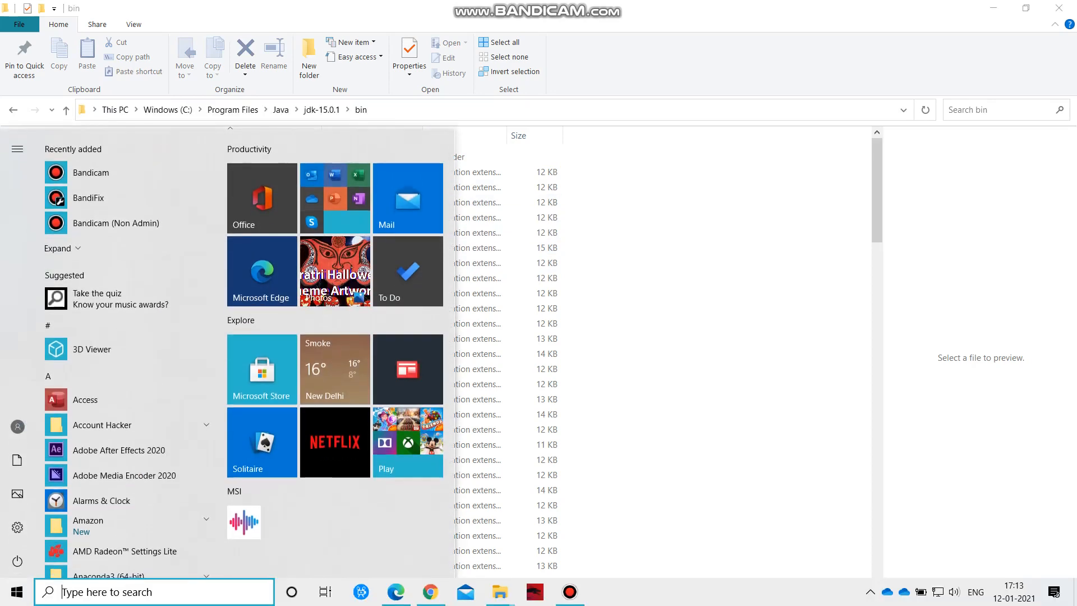
type("en")
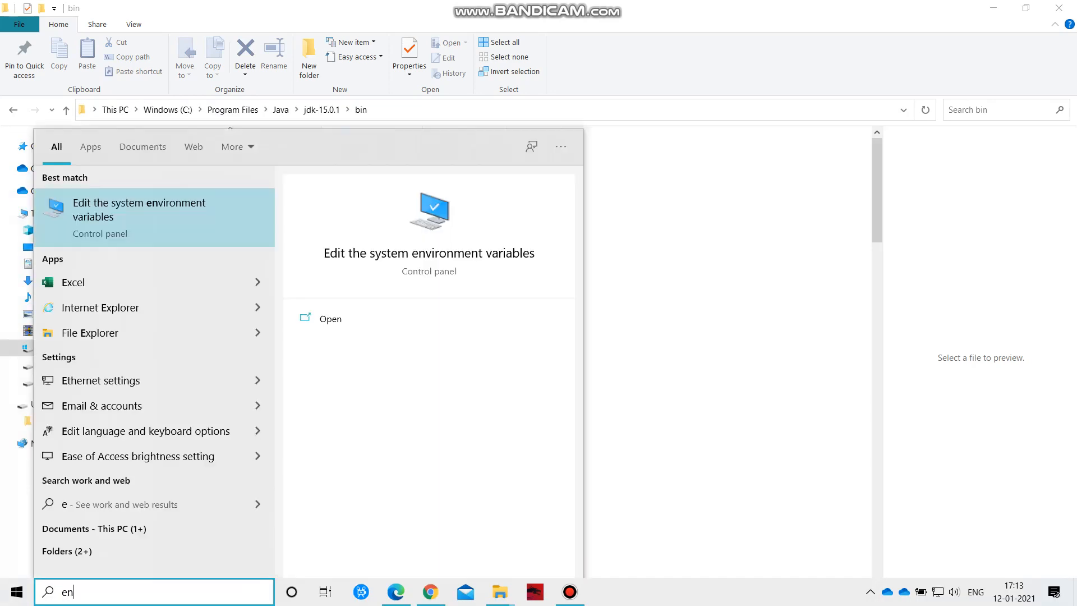
type("vironment v")
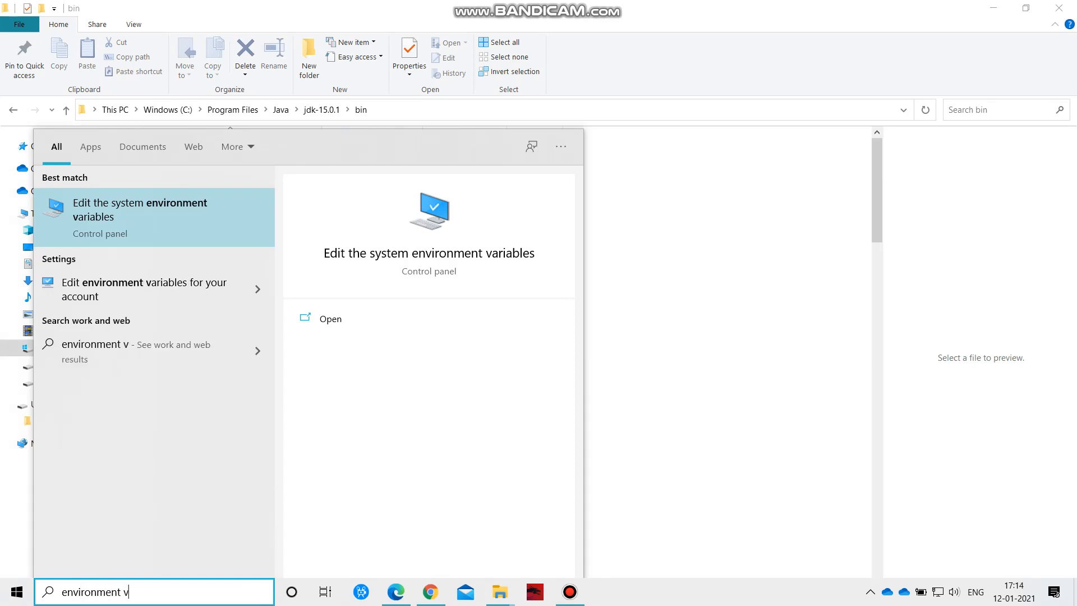
type("ariable")
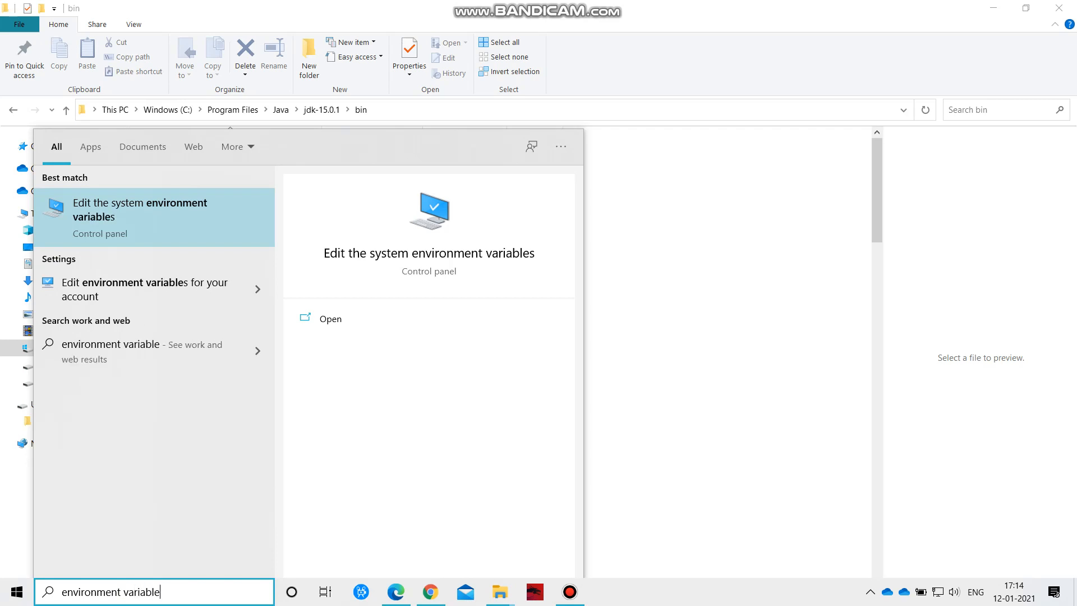
key("Return")
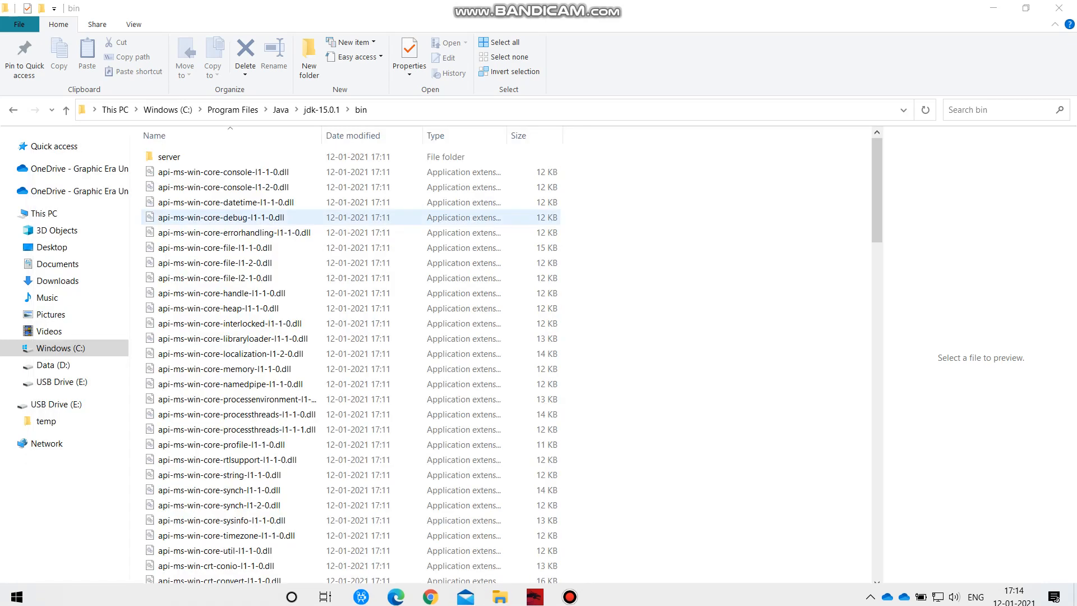
left_click_drag(248, 34, 617, 159)
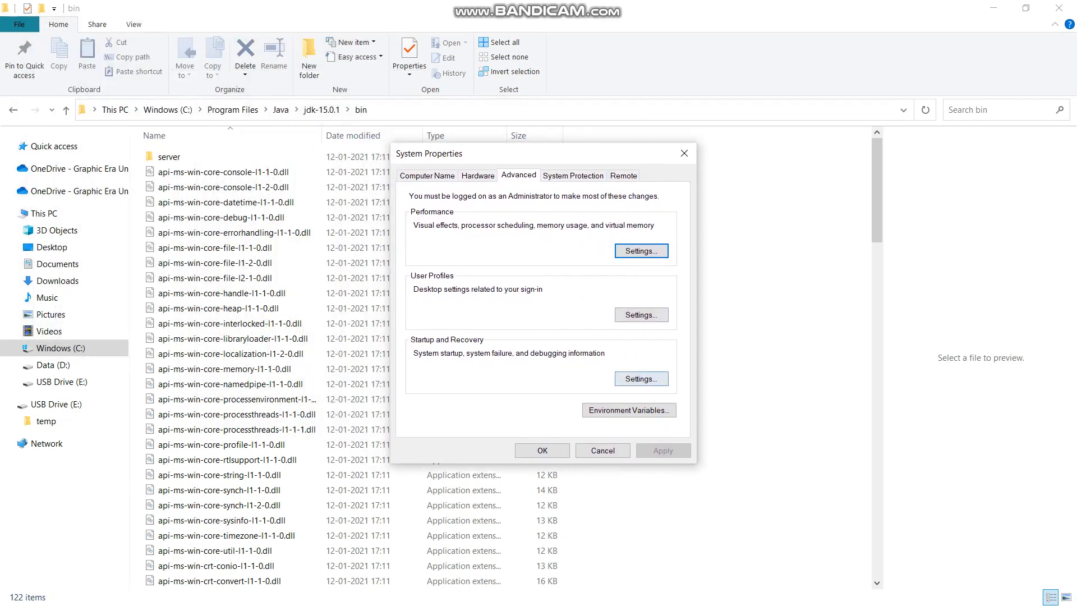
left_click(629, 410)
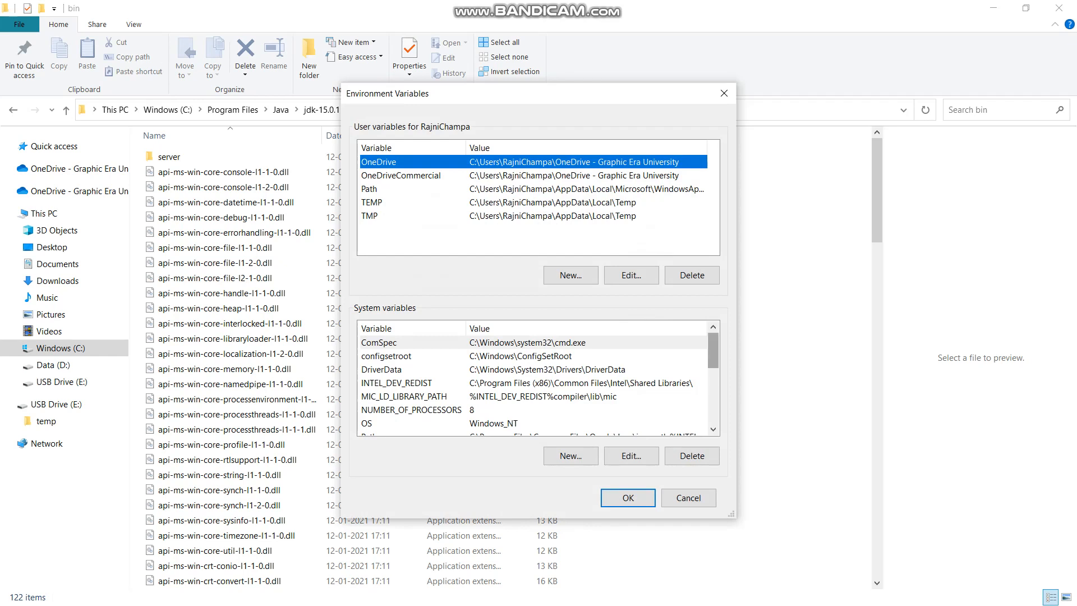
- Open the system variable Path for editing and start a new entry
scroll(713, 359, "down", 2)
scroll(713, 373, "down", 1)
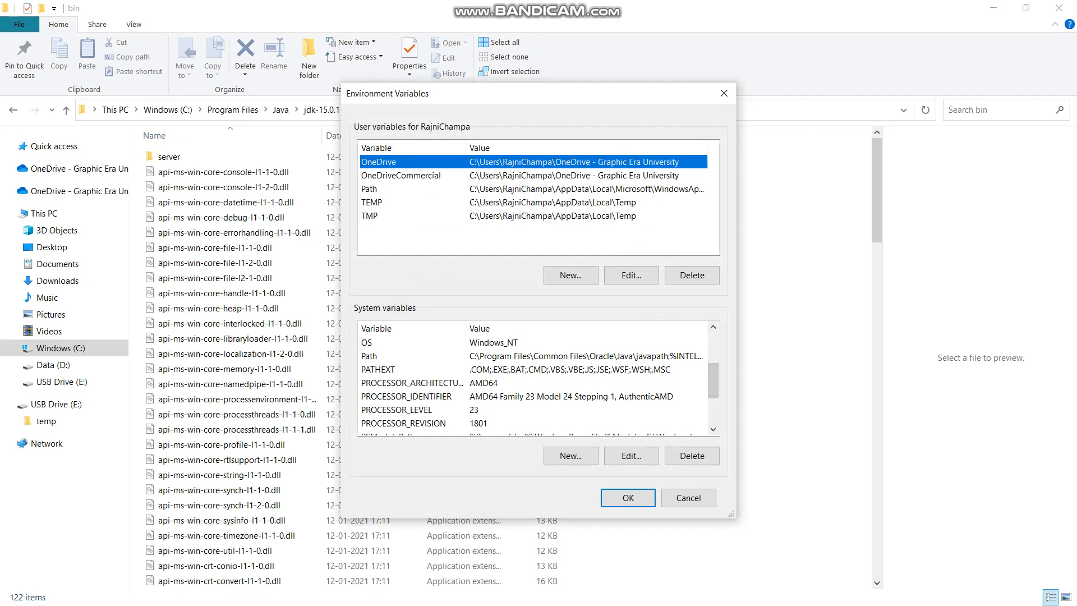
left_click(370, 356)
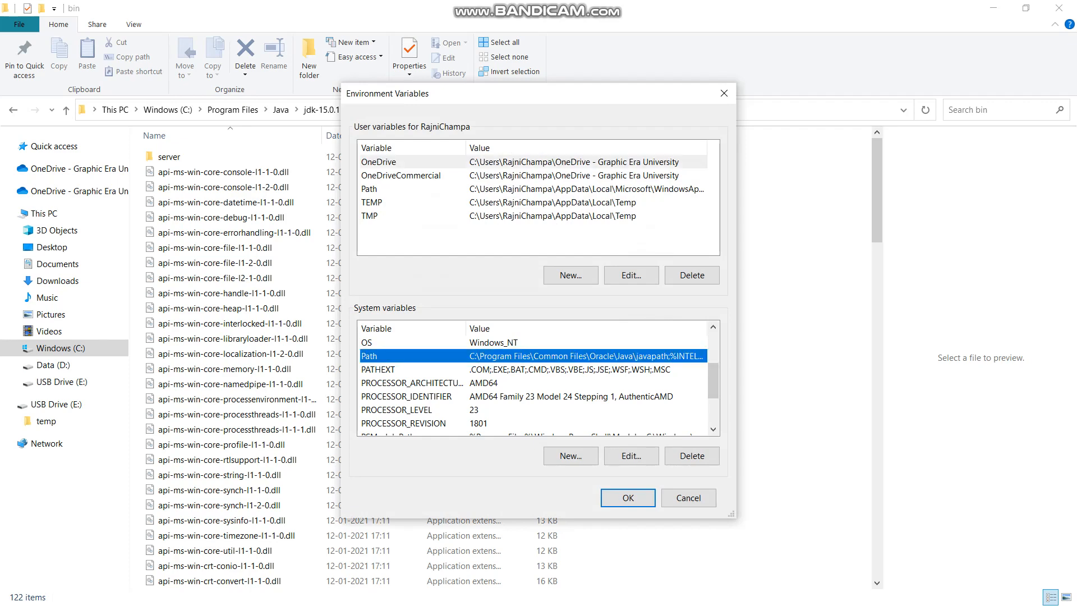
left_click(631, 456)
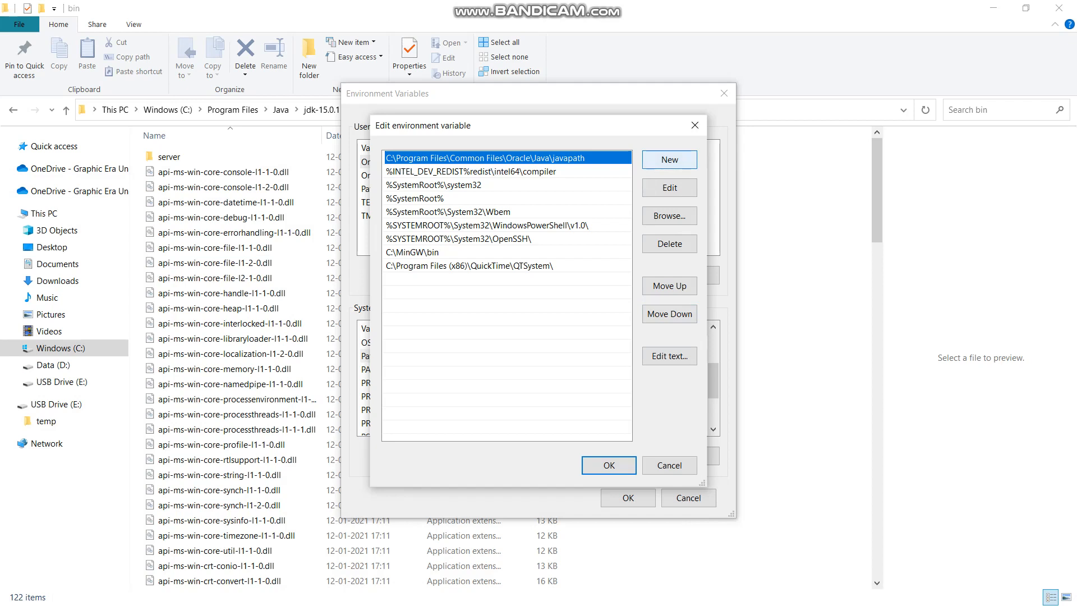
left_click(669, 159)
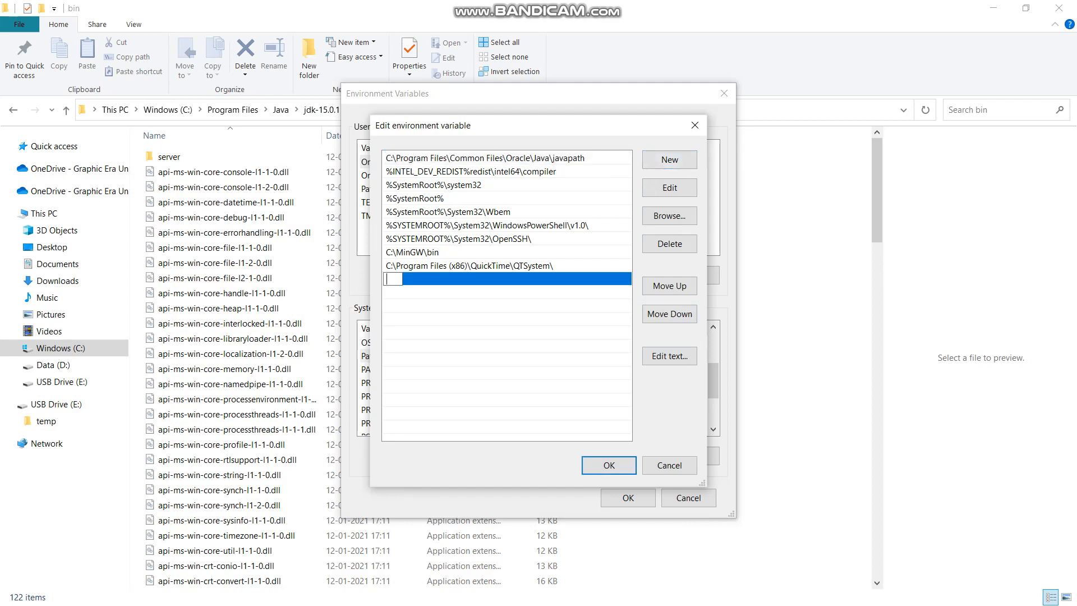
- Switch to File Explorer and copy the full path of the JDK's bin folder
left_click(797, 173)
left_click(412, 110)
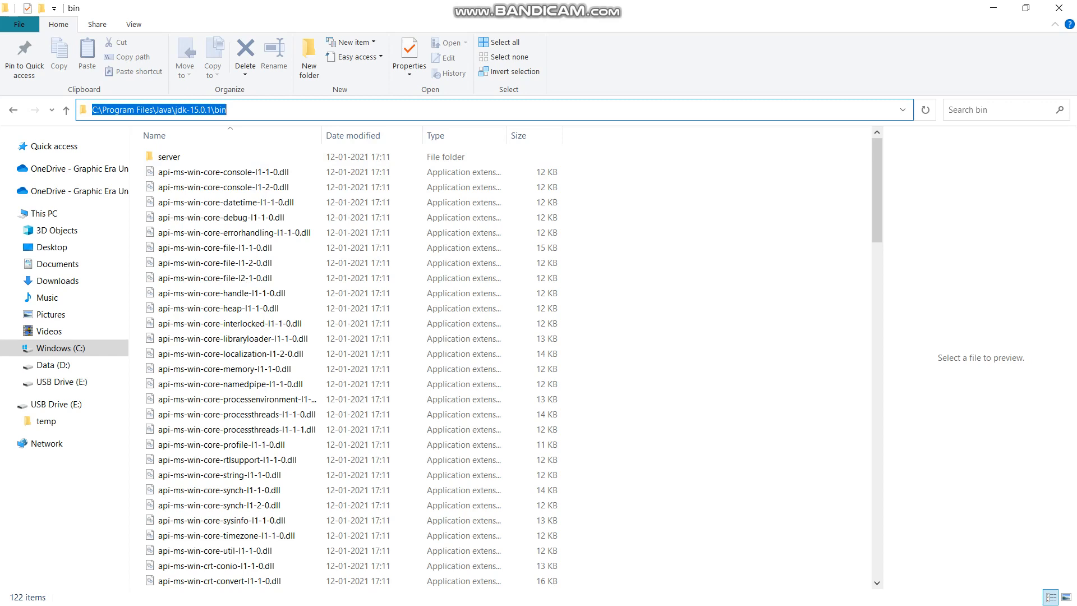
right_click(231, 110)
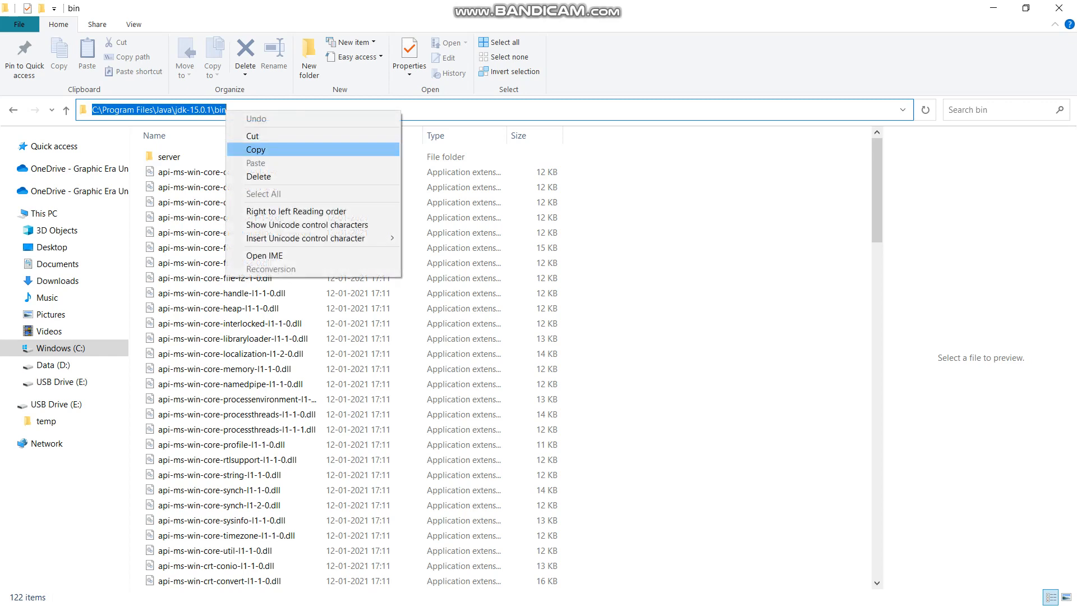
left_click(252, 148)
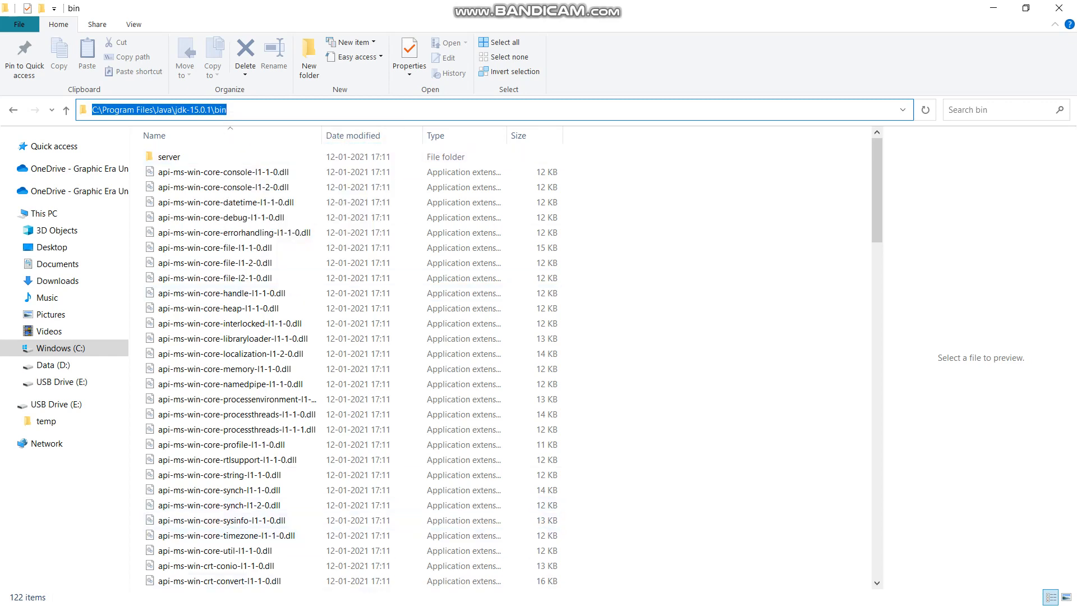
- Return to the Path variable's editor, add C:\Program Files\Java\jdk-15.0.1\bin as a new entry, and confirm it
key("super")
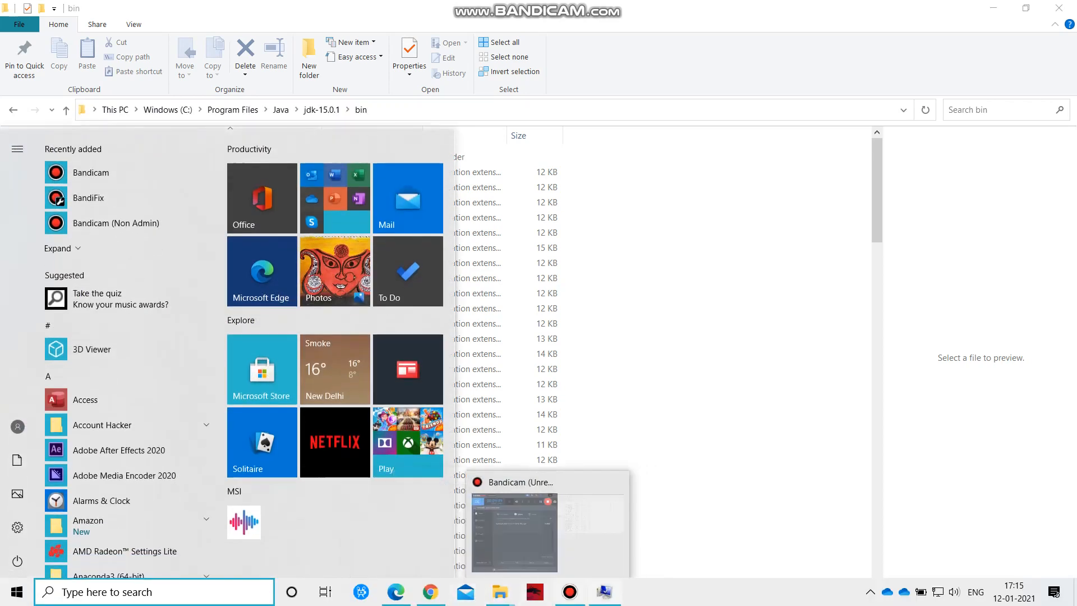
left_click(604, 599)
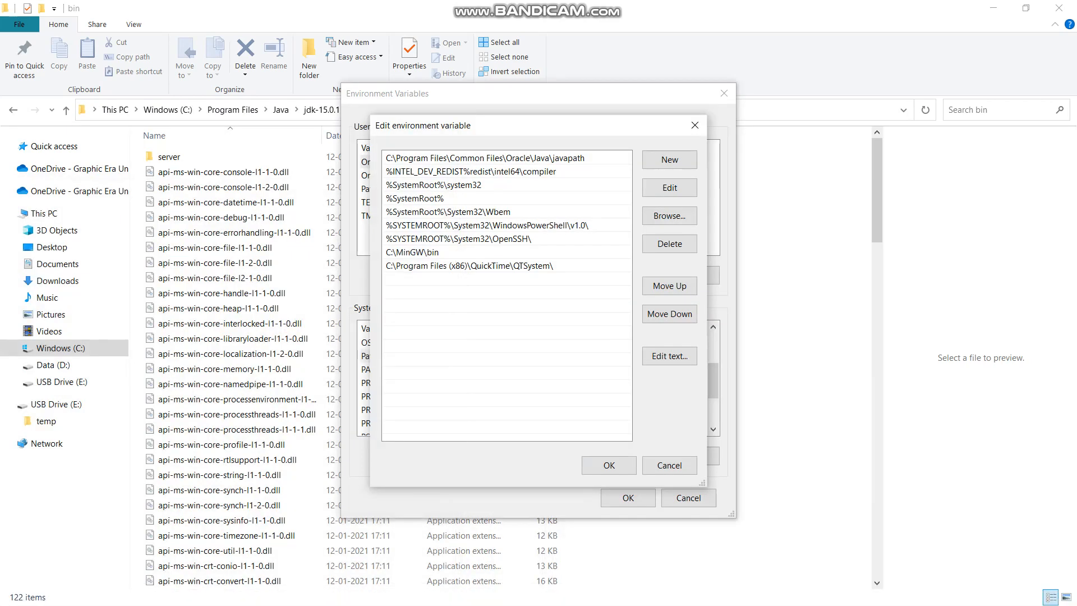
left_click(669, 159)
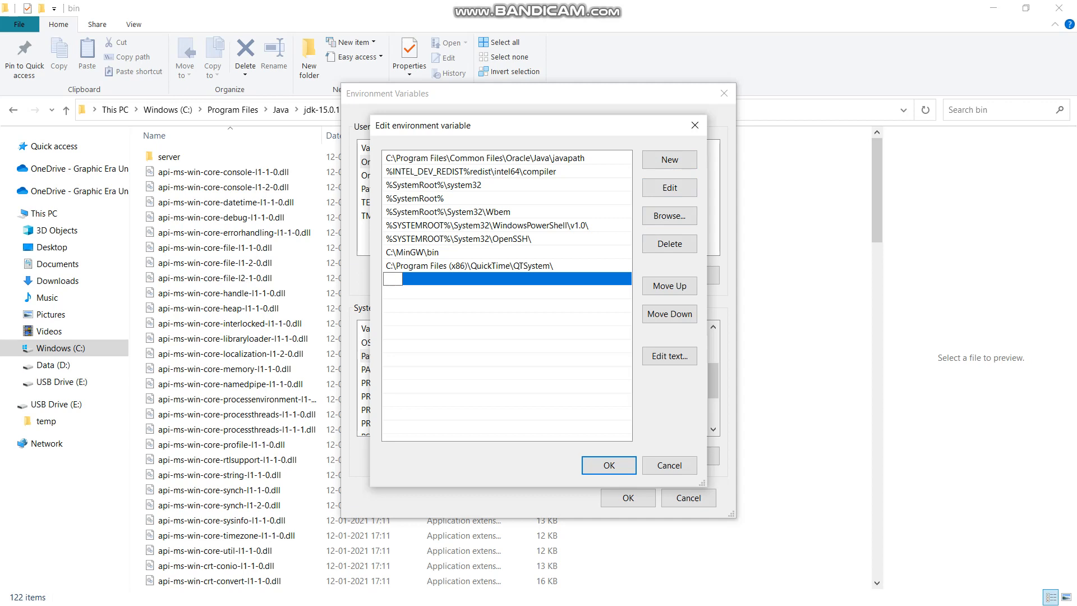
right_click(387, 276)
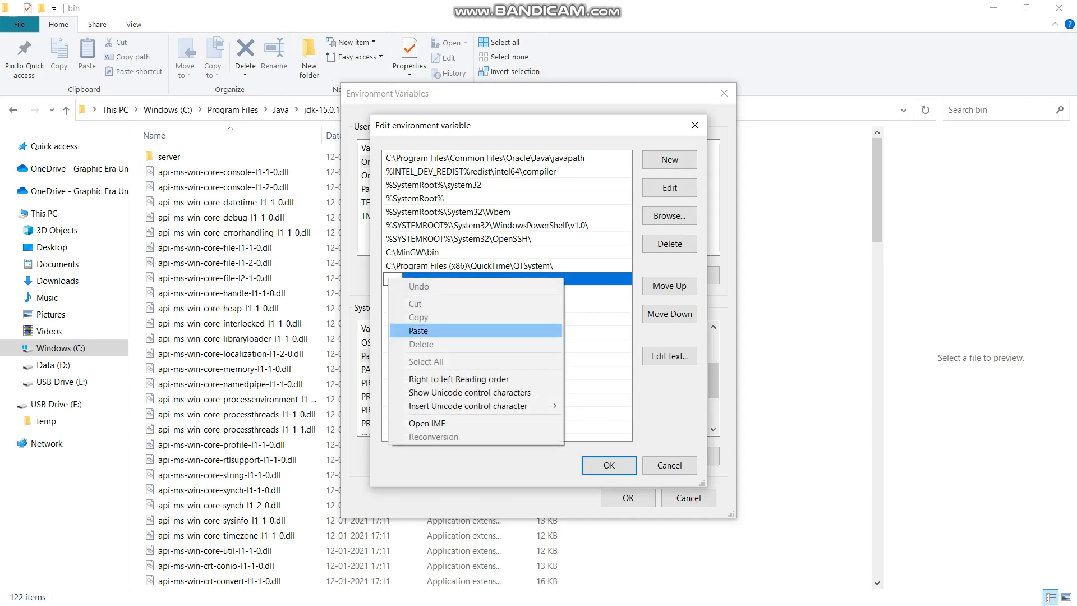
left_click(415, 331)
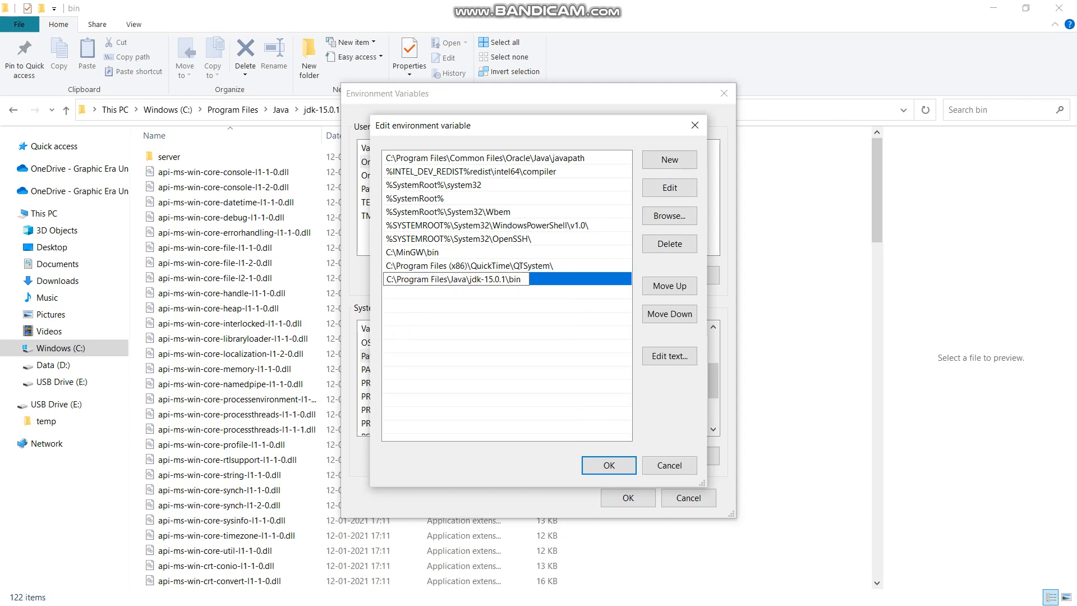
left_click(620, 462)
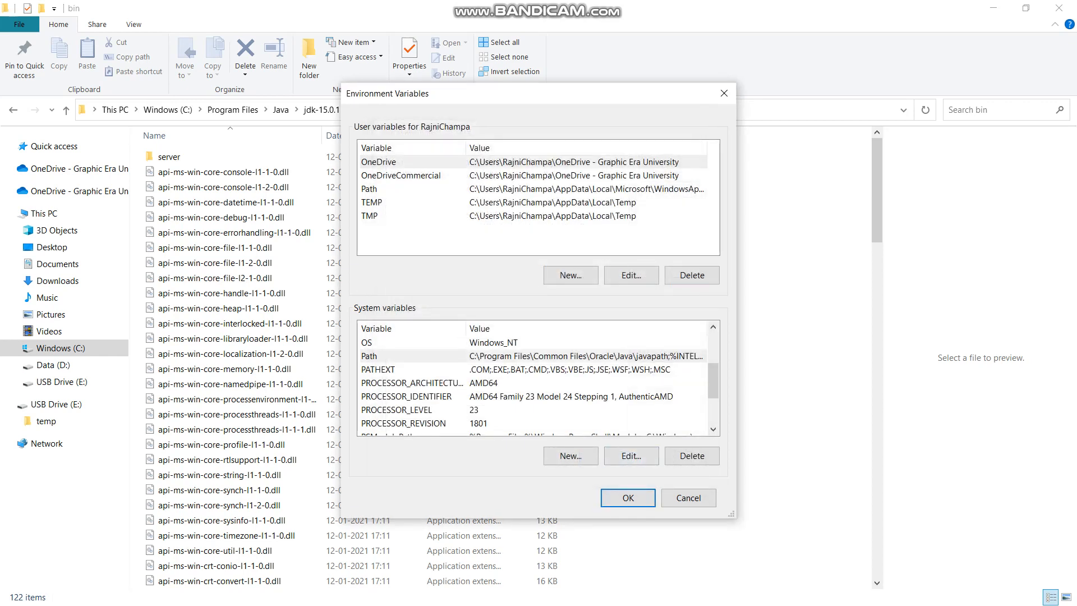
- Reopen the system Path variable to check the JDK bin entry, then close its editor
left_click(631, 456)
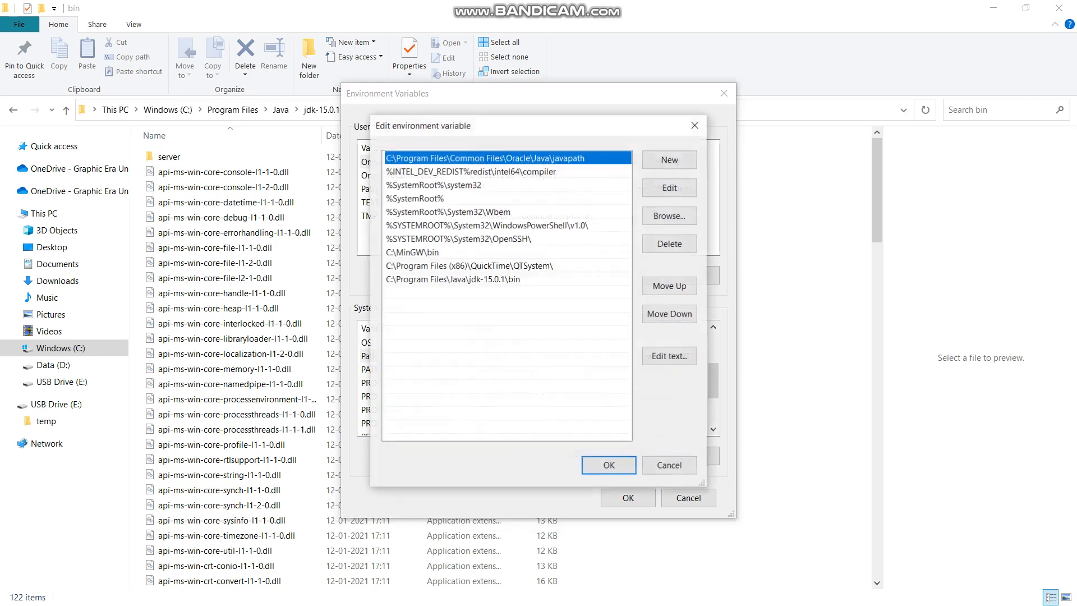
left_click(453, 279)
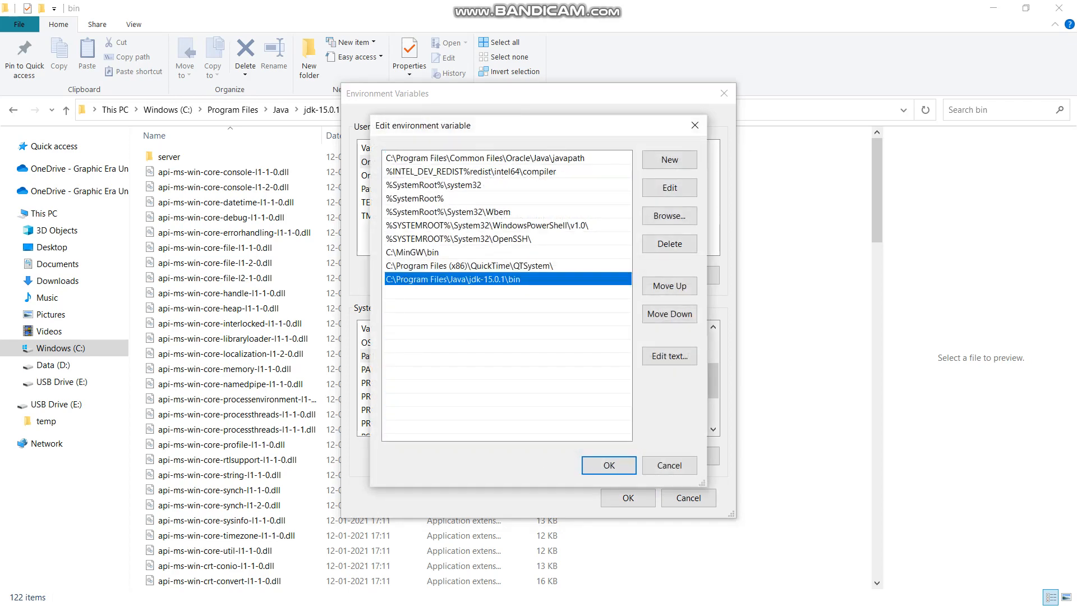
left_click(609, 466)
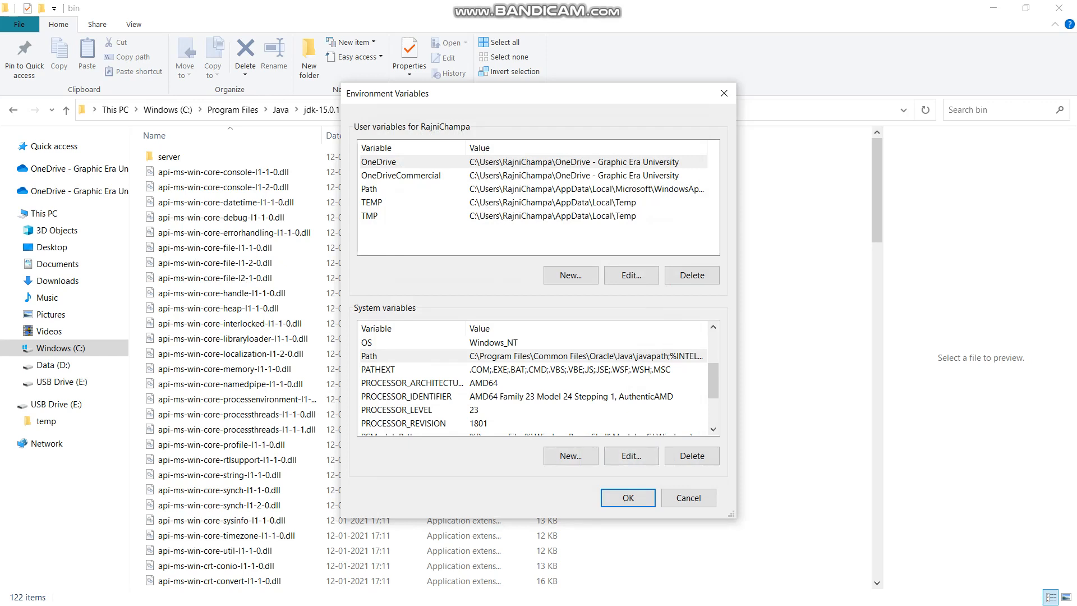
left_click(631, 456)
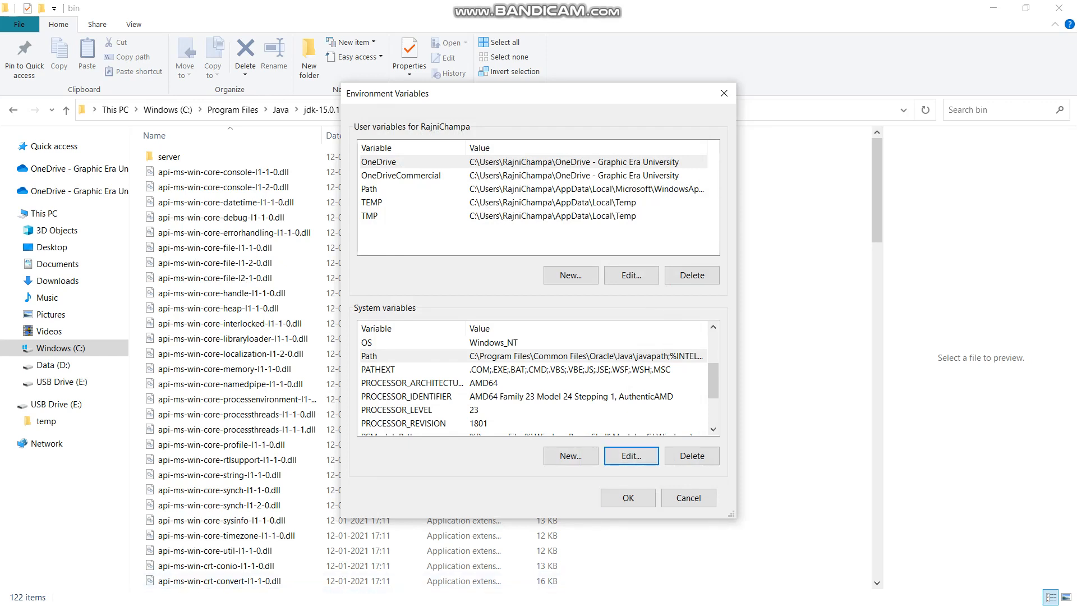
- Create a system variable named JAVA_HOME with the value C:\Program Files\Java\jdk-15.0.1 and select it in the system variables
left_click(571, 455)
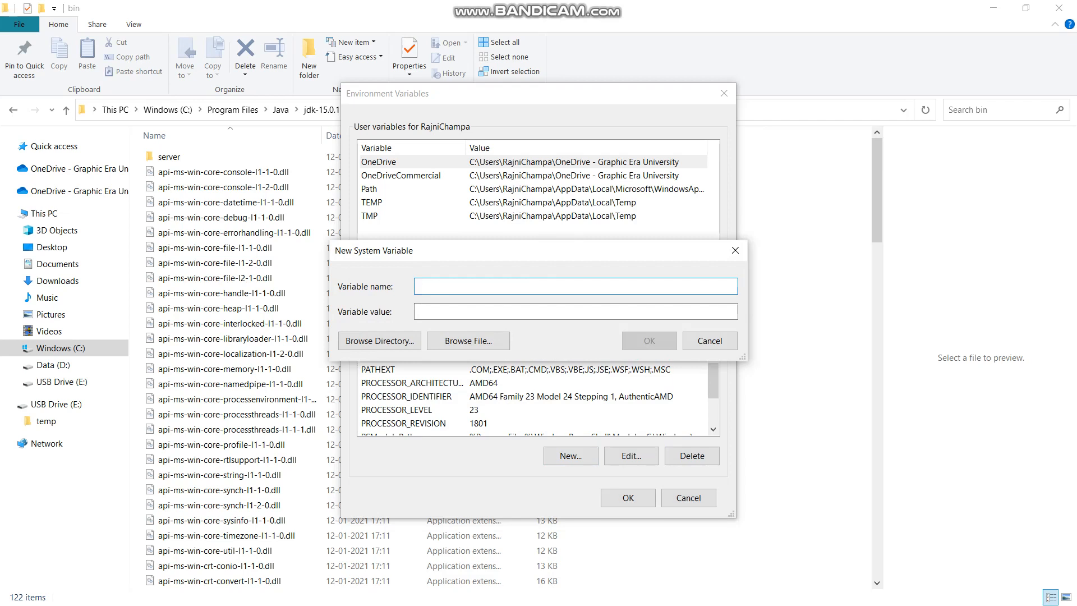
type("JAVA")
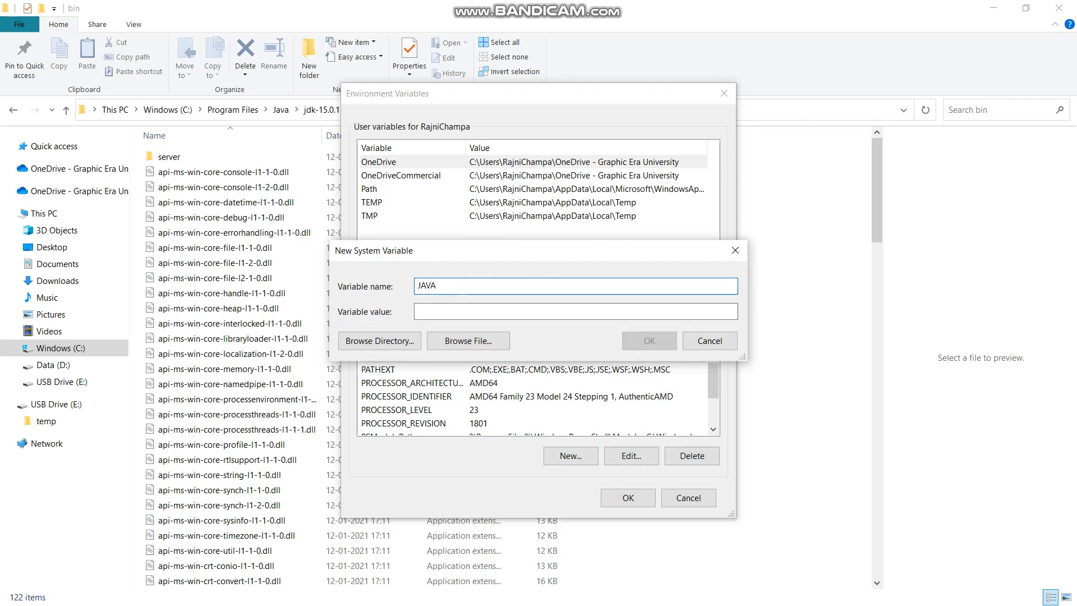
type("_HOME")
left_click(505, 311)
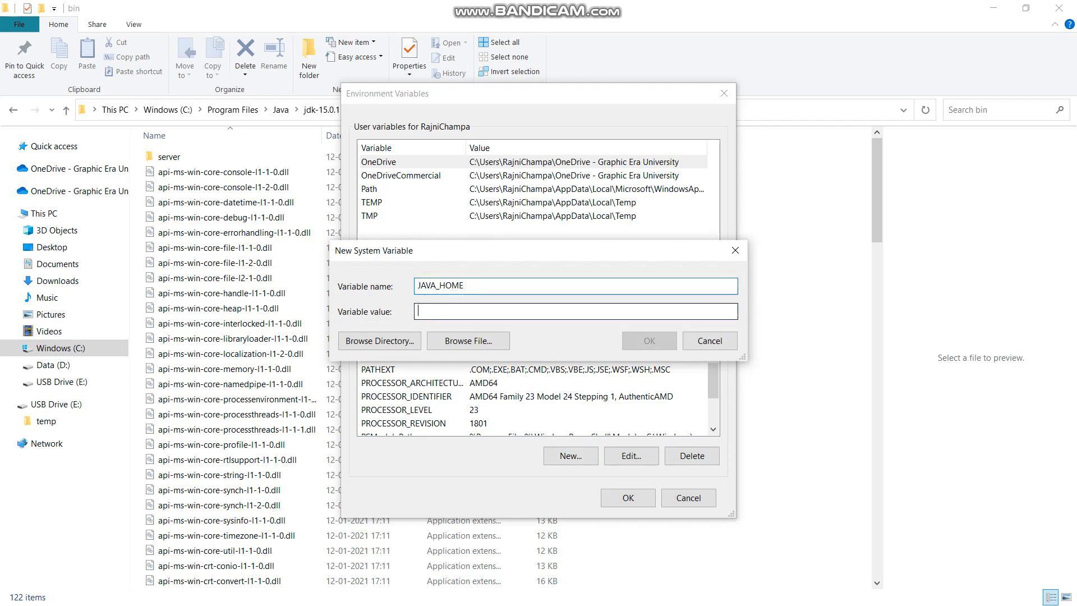
key("ctrl+v")
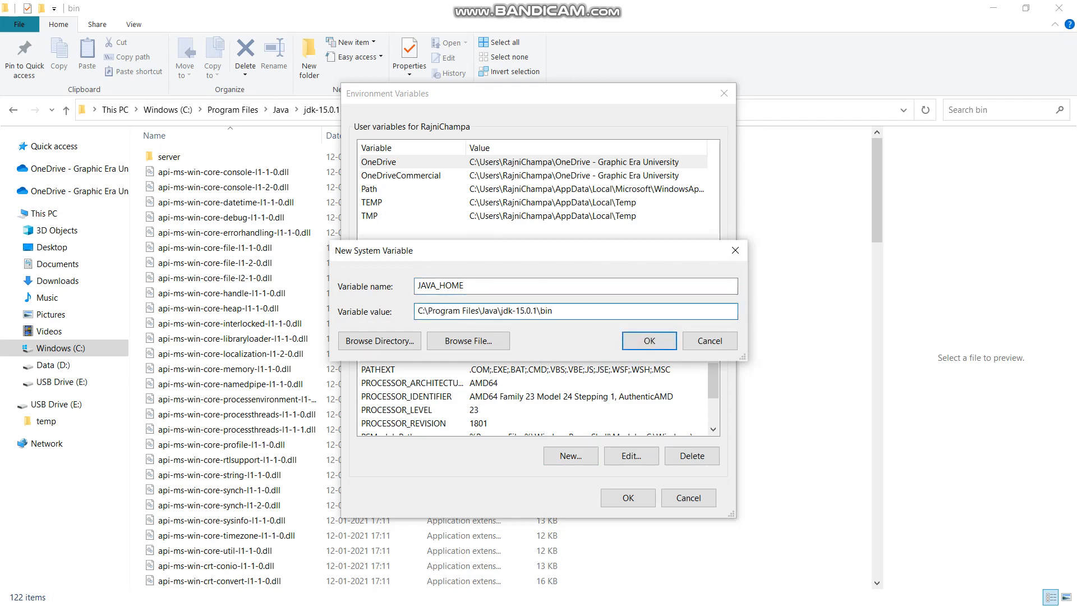
key("BackSpace")
key("BackSpace")
key("BackSpace")
key("BackSpace")
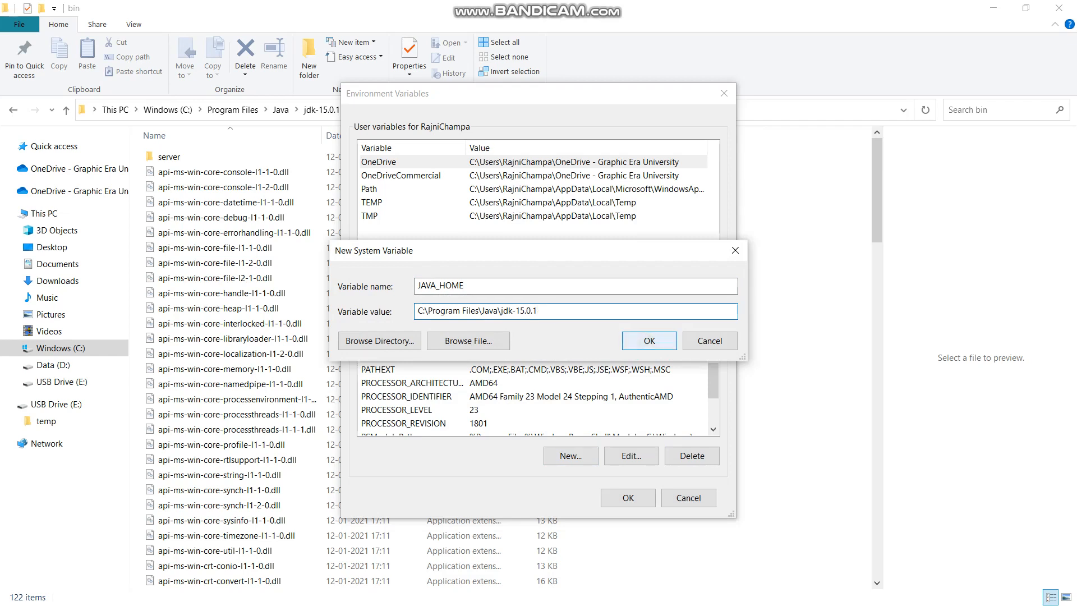
key("Return")
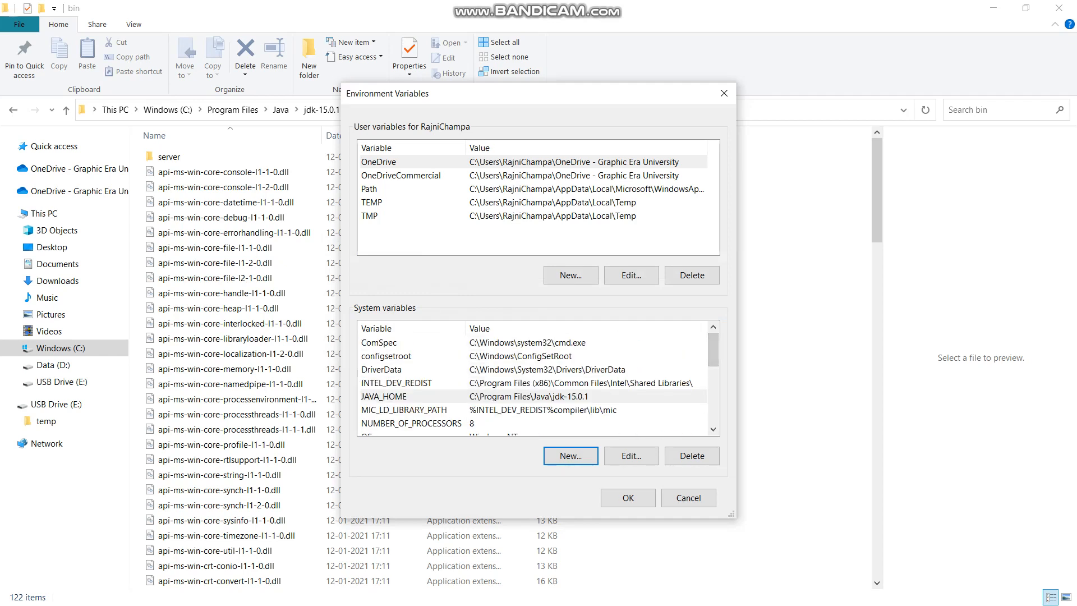
key("shift+Tab")
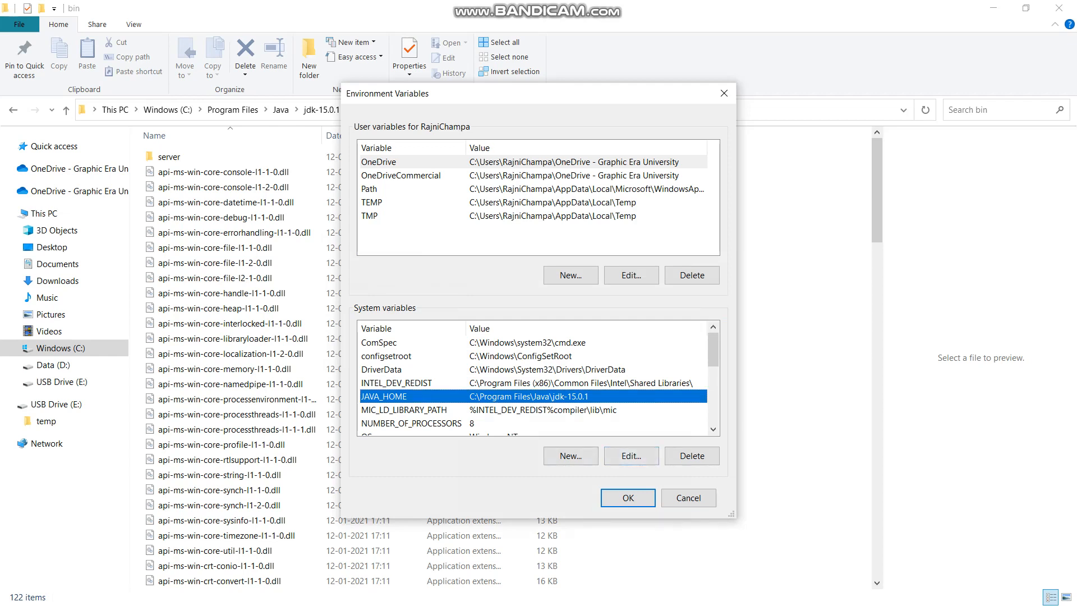
mouse_move(714, 350)
left_mouse_down()
mouse_move(713, 376)
mouse_move(713, 355)
left_mouse_up()
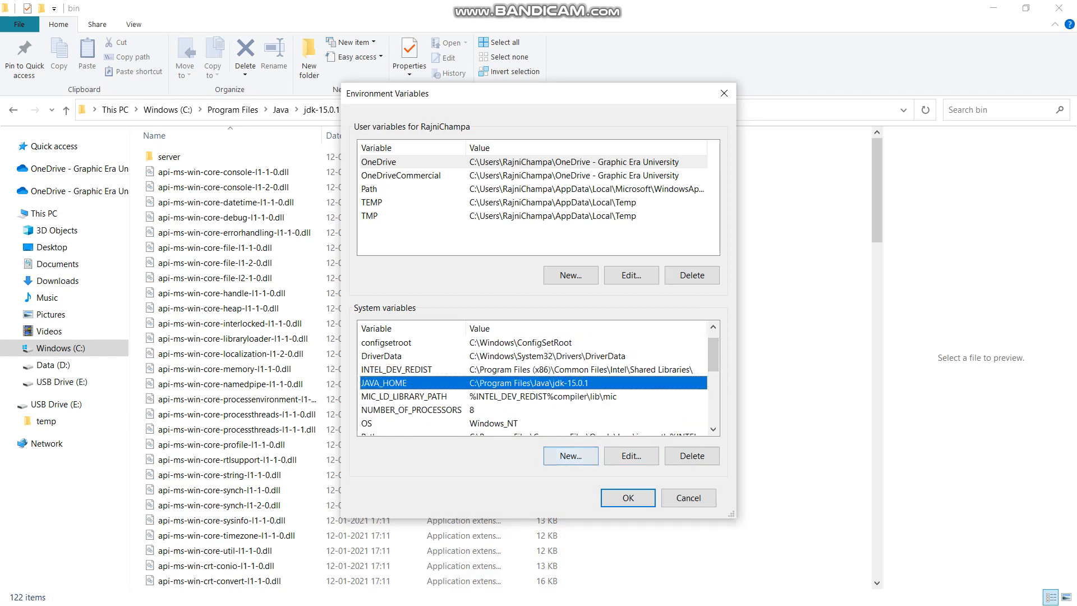
- Confirm the environment variable changes, close System Properties, and minimize the File Explorer window
left_click(628, 497)
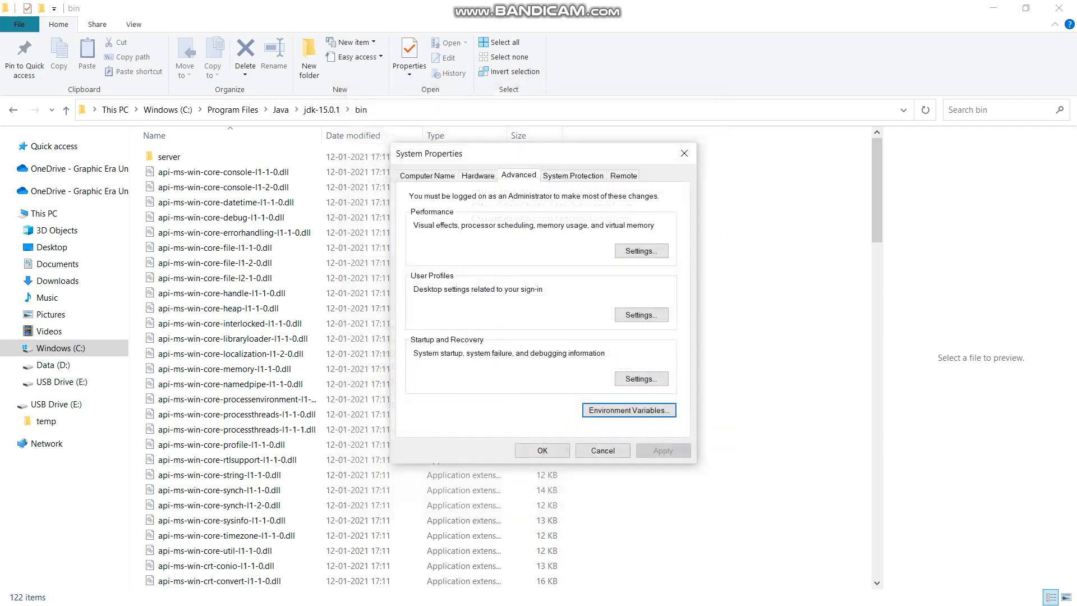
left_click(542, 450)
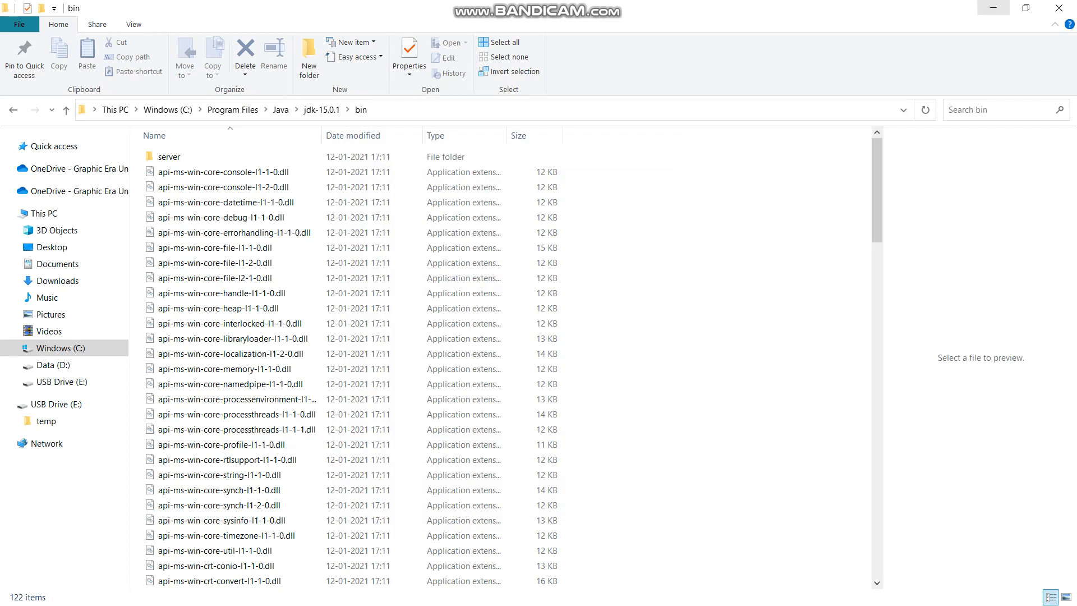
left_click(994, 8)
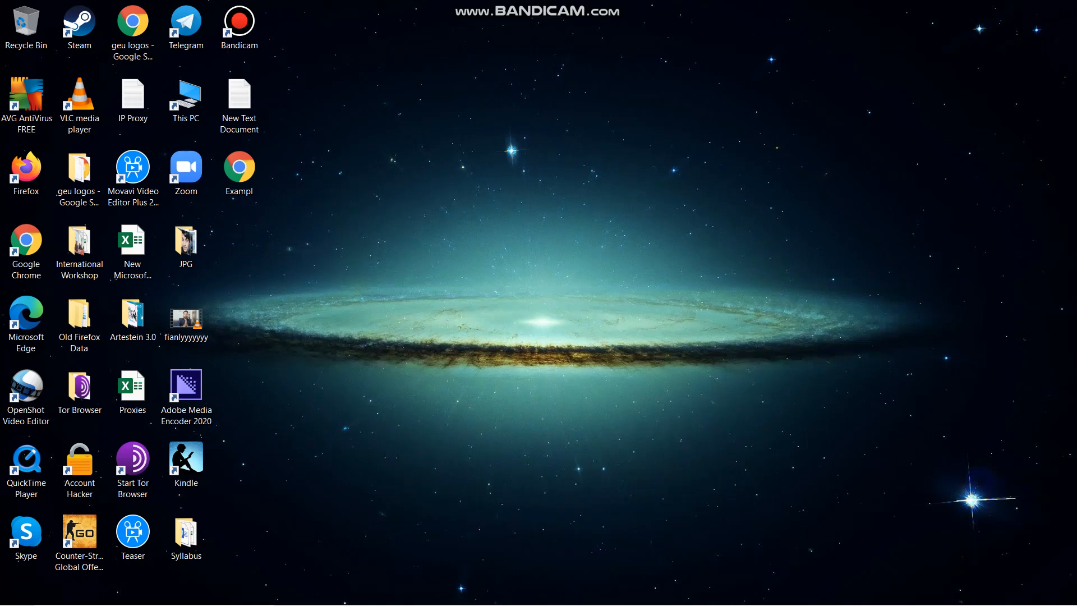
- Open Command Prompt as administrator and enlarge its text
left_click(15, 593)
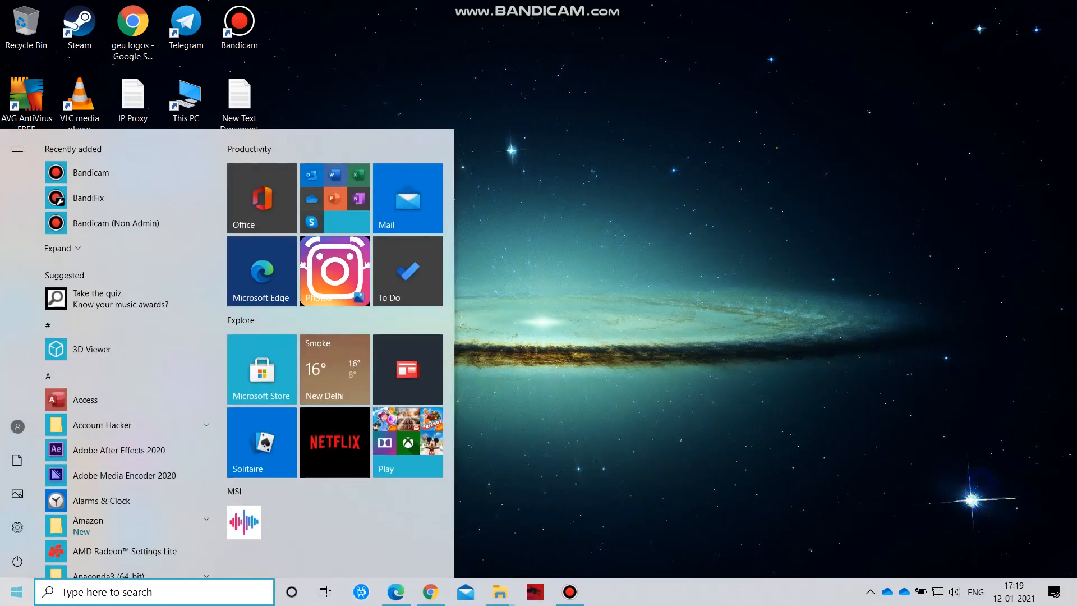
type("cmd")
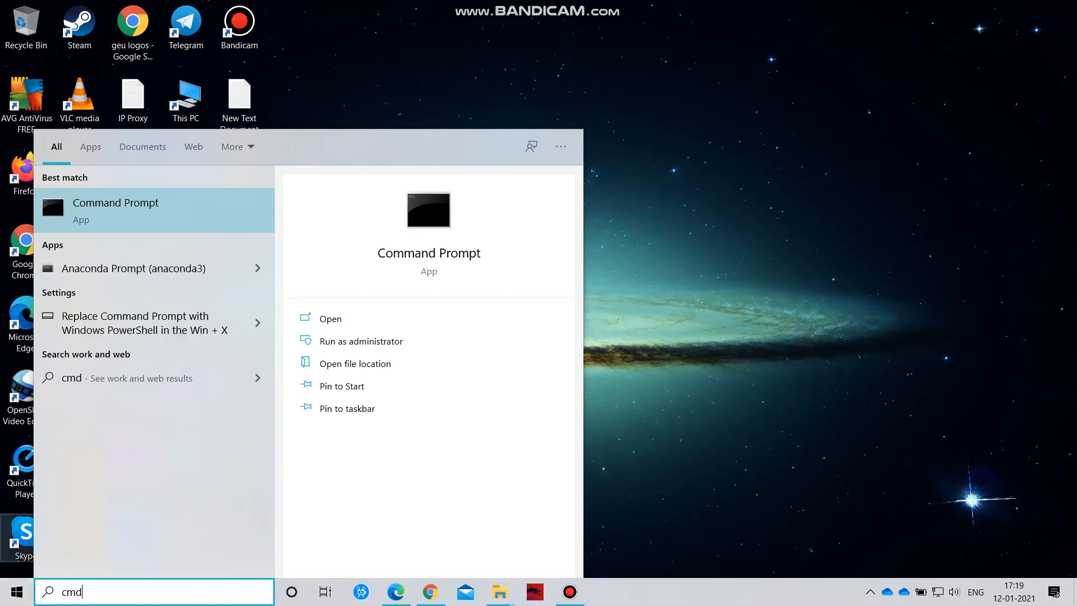
right_click(144, 214)
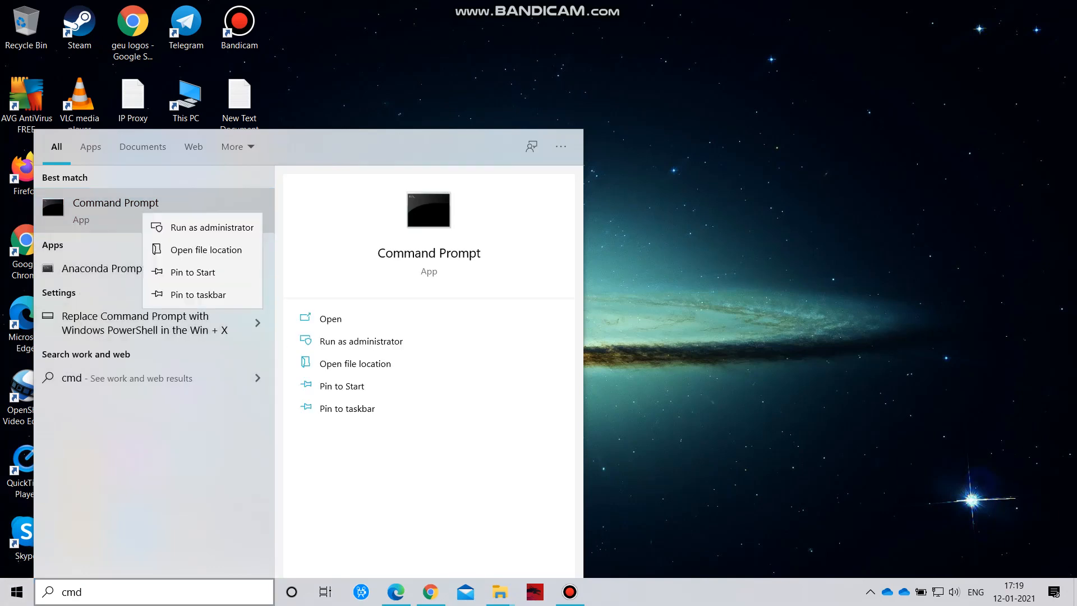
left_click(212, 227)
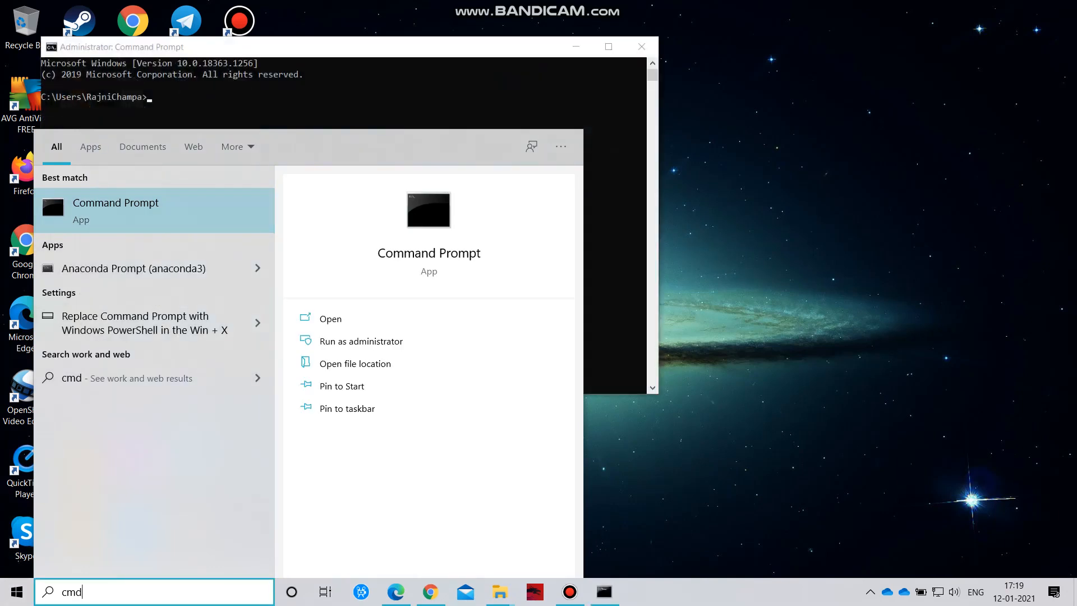
left_click(539, 107)
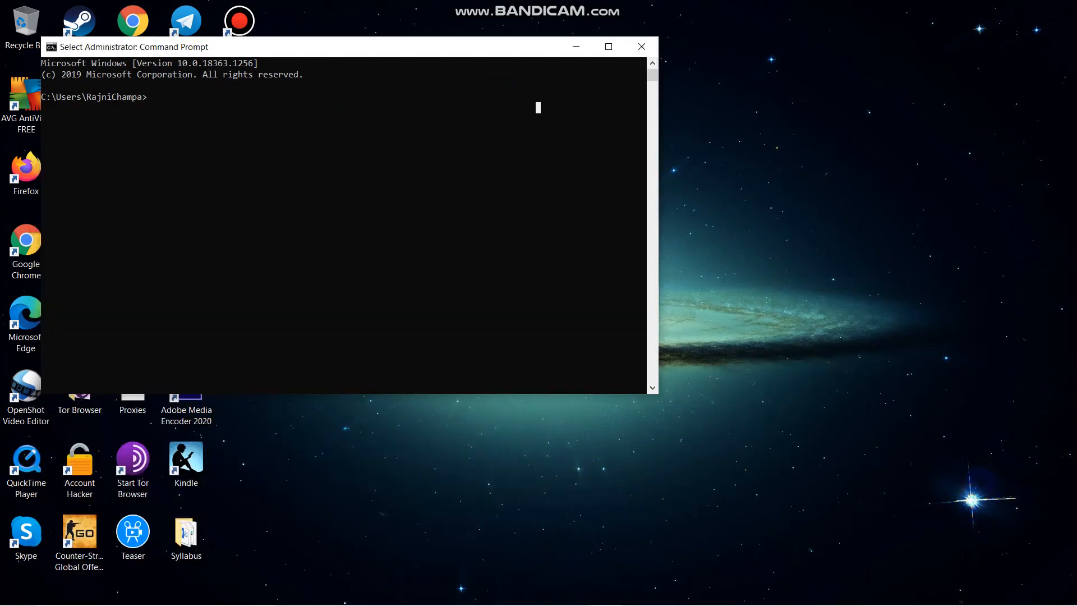
scroll(538, 107, "up", 2, "ctrl")
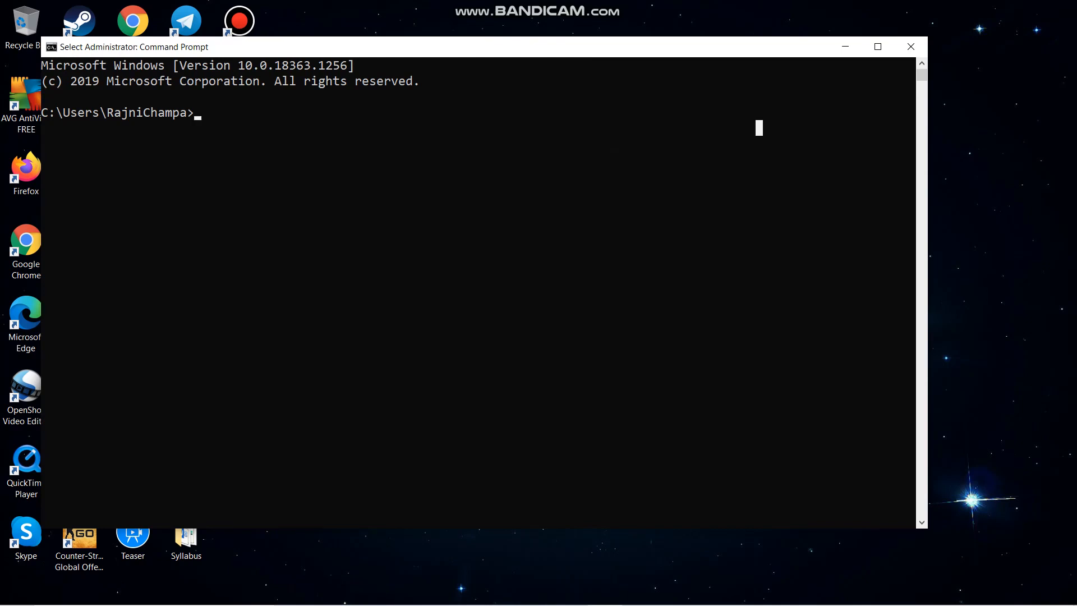
- Check the installed Java runtime version by running java -version in Command Prompt
key("Escape")
type("java")
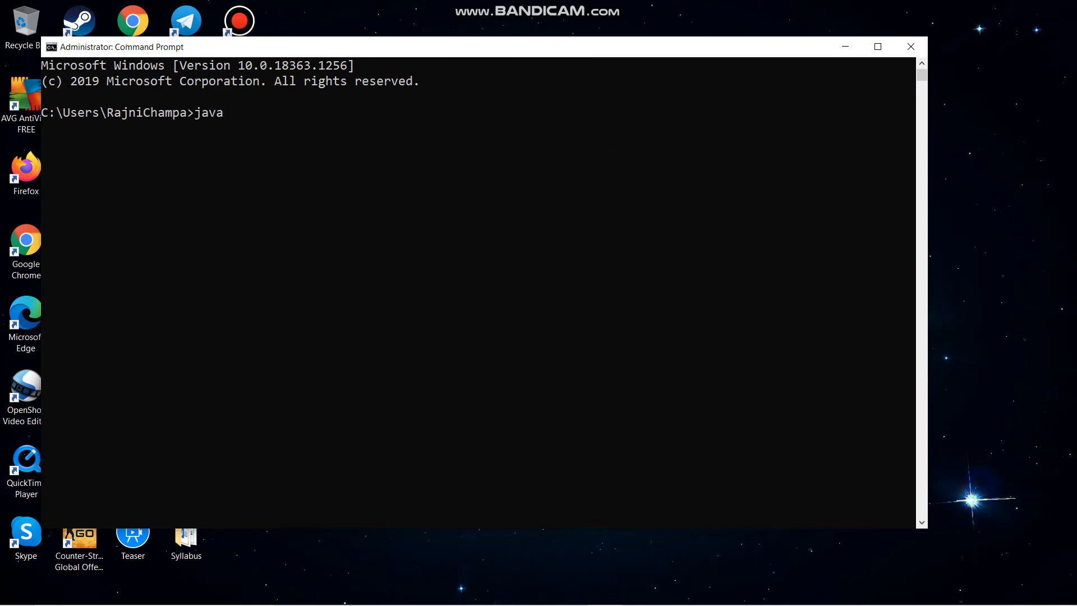
type(" -version")
key("Return")
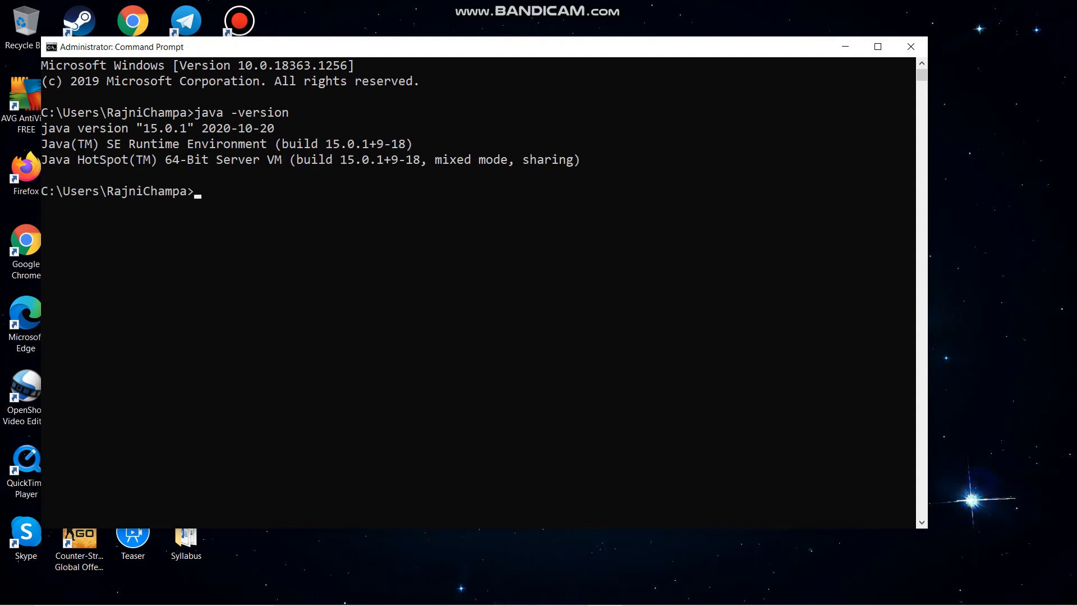
- Check the Java compiler version by running javac -version and highlight the version line in the output
type("javac -version")
key("Return")
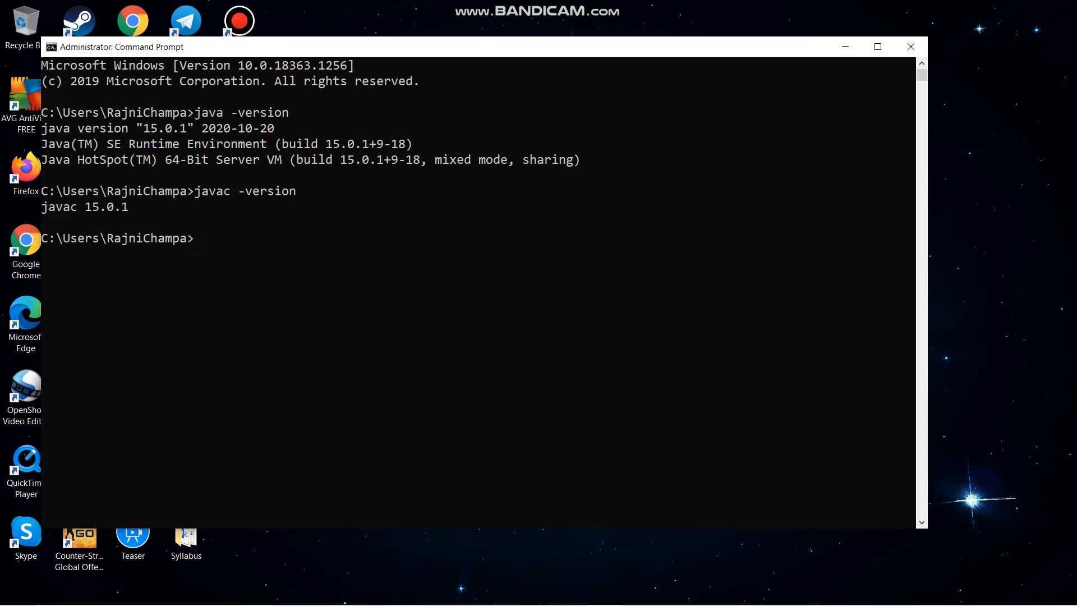
left_click(44, 207)
left_click_drag(44, 207, 142, 207)
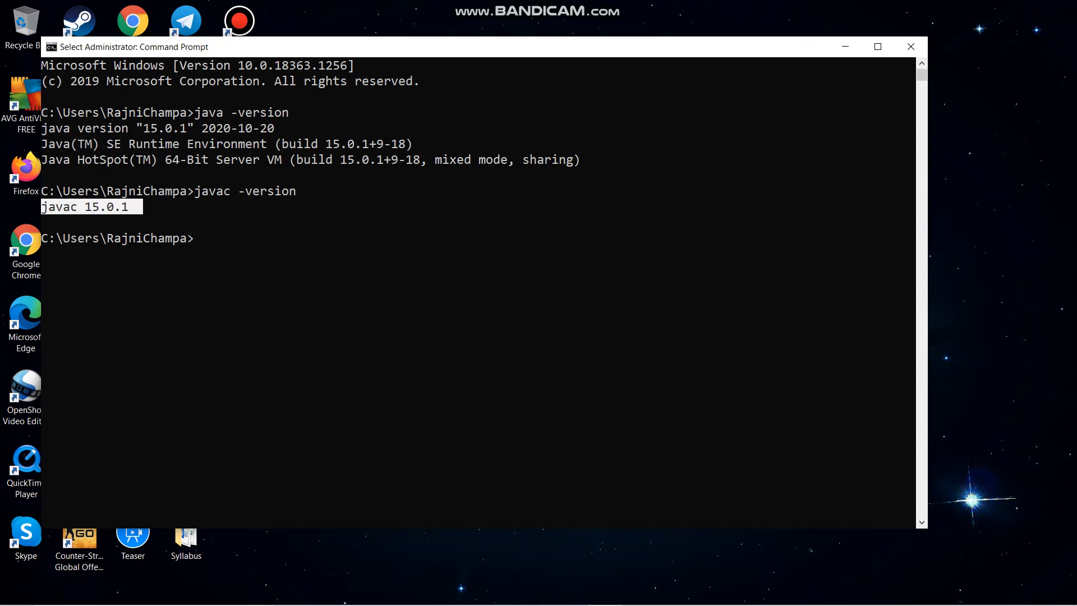